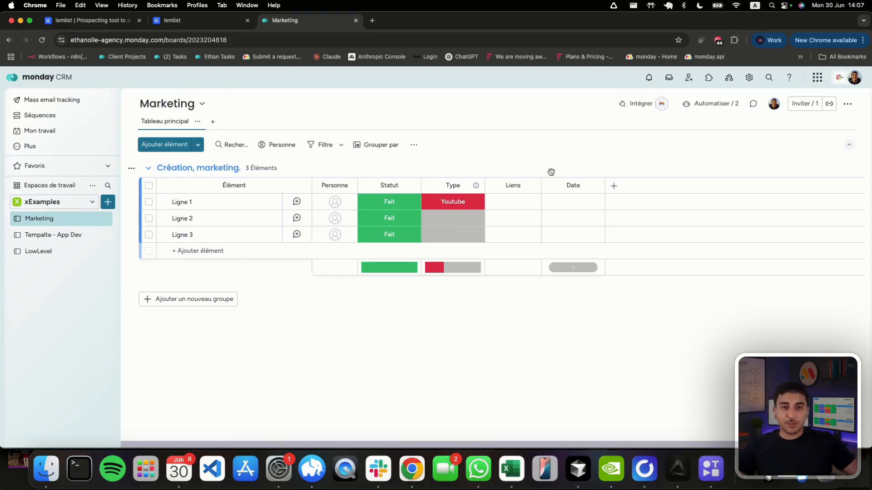
Step: Start a conditional coloring rule on the Marketing board that colors the whole row (Ligne) red
{"action": "left_click", "coordinate": [413, 145]}
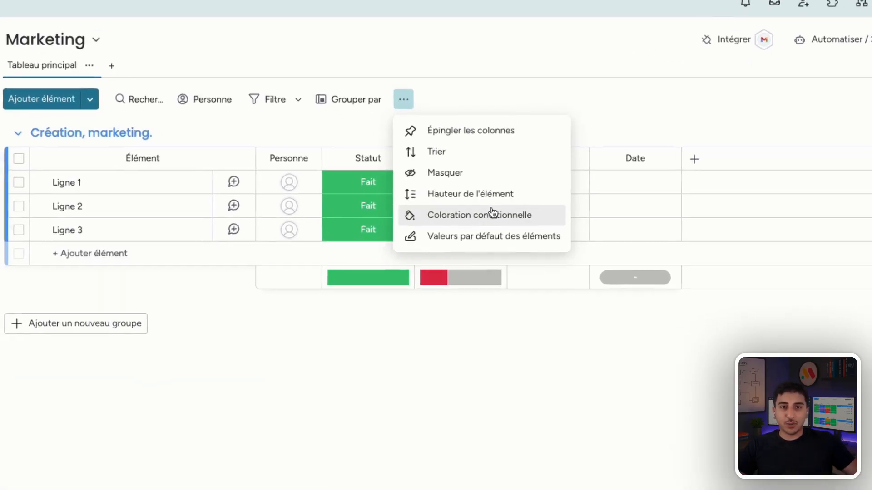
{"action": "left_click", "coordinate": [472, 224]}
{"action": "left_click", "coordinate": [177, 175]}
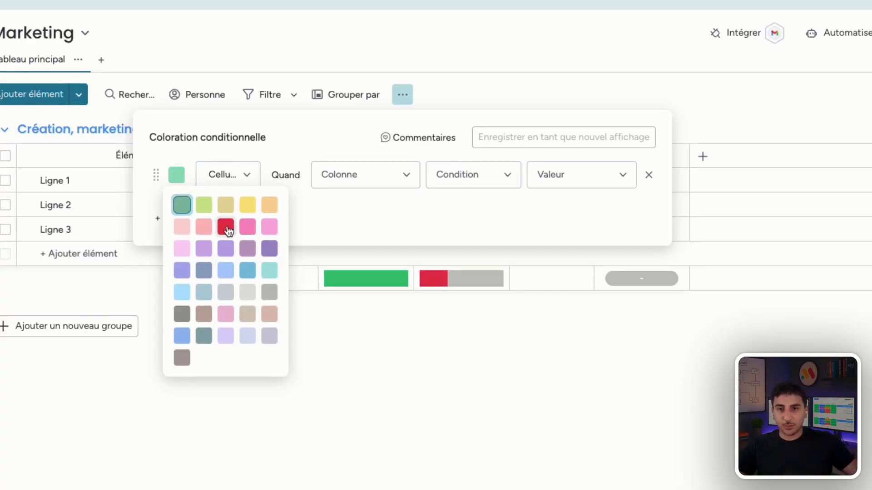
{"action": "left_click", "coordinate": [230, 232]}
{"action": "left_click", "coordinate": [236, 177]}
{"action": "left_click", "coordinate": [233, 227]}
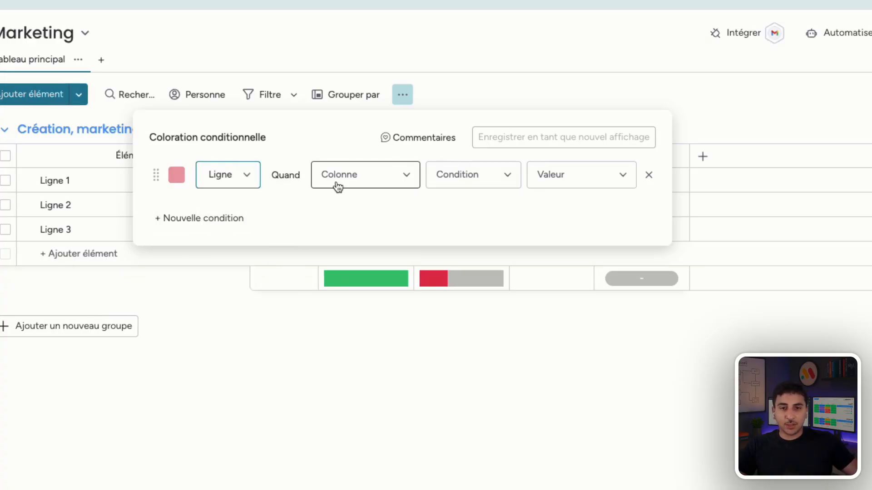
Step: Set the coloring condition to Type Est Youtube and save the result as a new table view
{"action": "left_click", "coordinate": [338, 186]}
{"action": "left_click", "coordinate": [366, 306]}
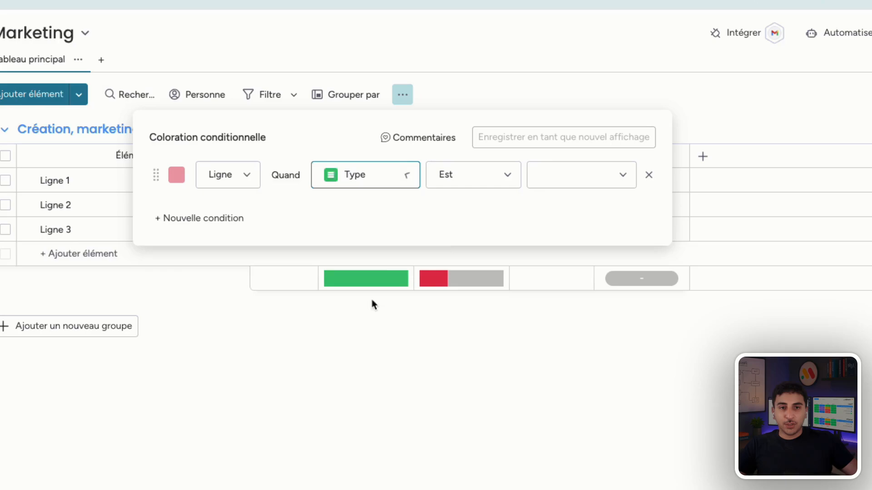
{"action": "left_click", "coordinate": [584, 184]}
{"action": "left_click", "coordinate": [582, 208]}
{"action": "left_click", "coordinate": [611, 150]}
{"action": "left_click", "coordinate": [620, 355]}
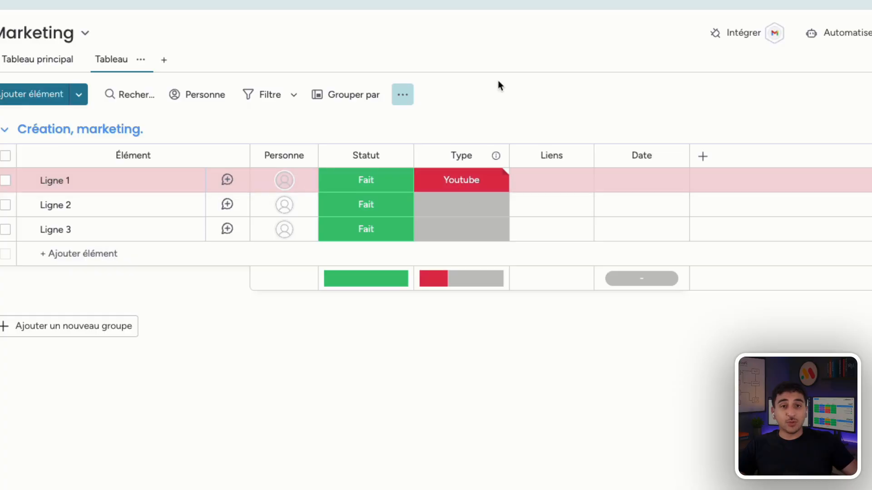
Step: Enter "asda" in the Liens cell of Ligne 1
{"action": "left_click", "coordinate": [589, 179]}
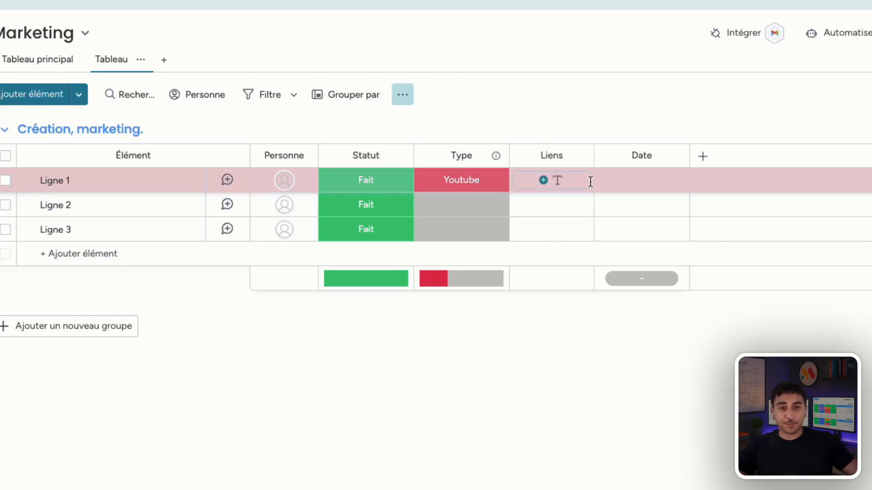
{"action": "type", "text": "asda"}
{"action": "key", "text": "Return"}
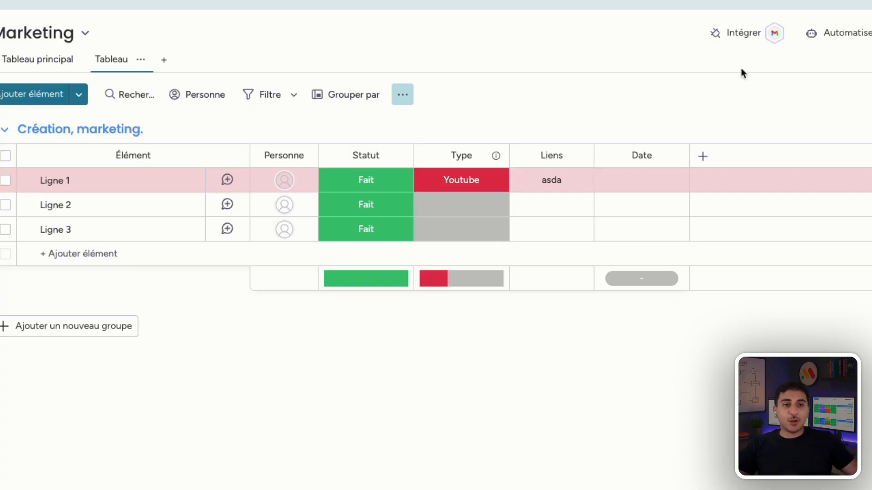
Step: Find the Formule column type and add it to the board after the Date column
{"action": "left_click", "coordinate": [702, 157]}
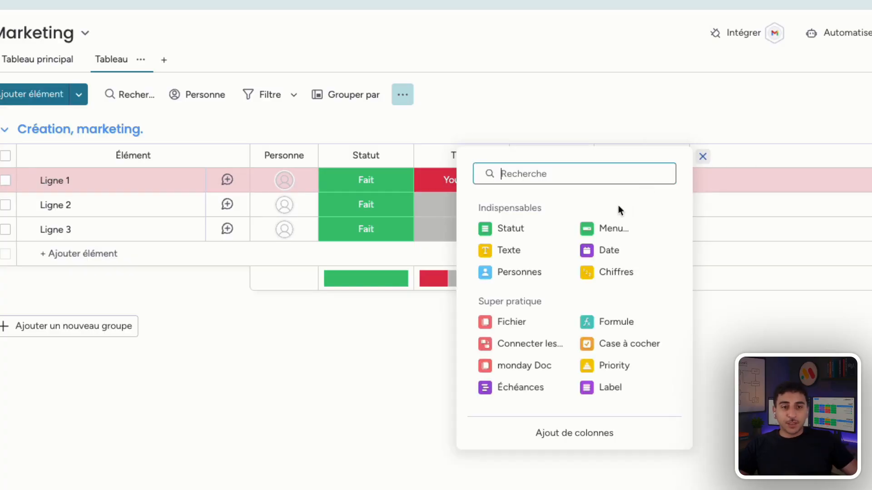
{"action": "type", "text": "Formu"}
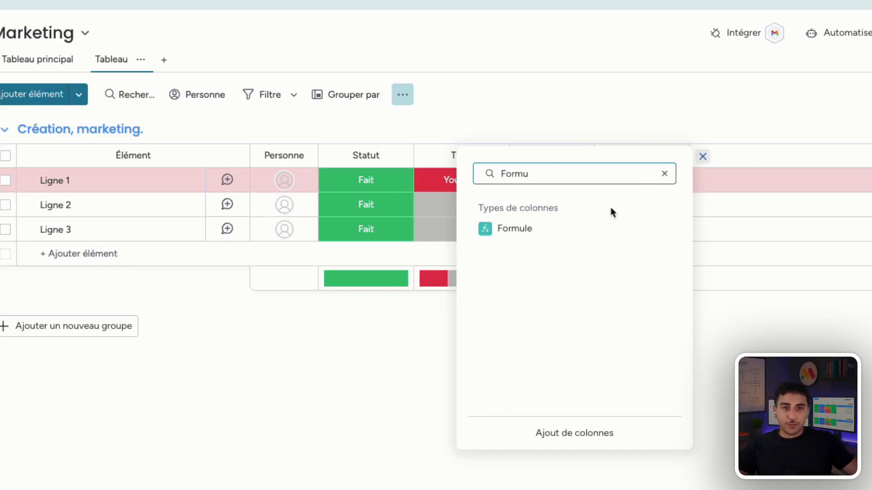
{"action": "left_click", "coordinate": [517, 236]}
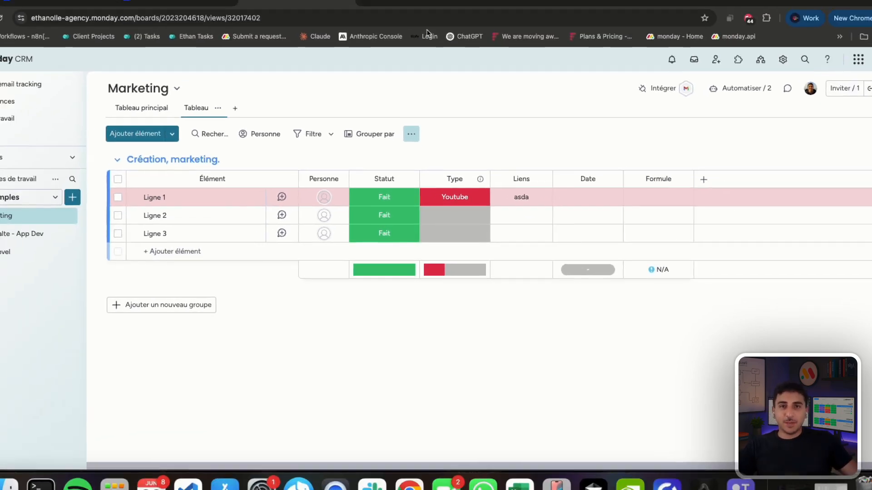
Step: Switch to the monday help article on Formula Column functions and copy its text through the Formula Use Cases paragraph
{"action": "left_click", "coordinate": [399, 21]}
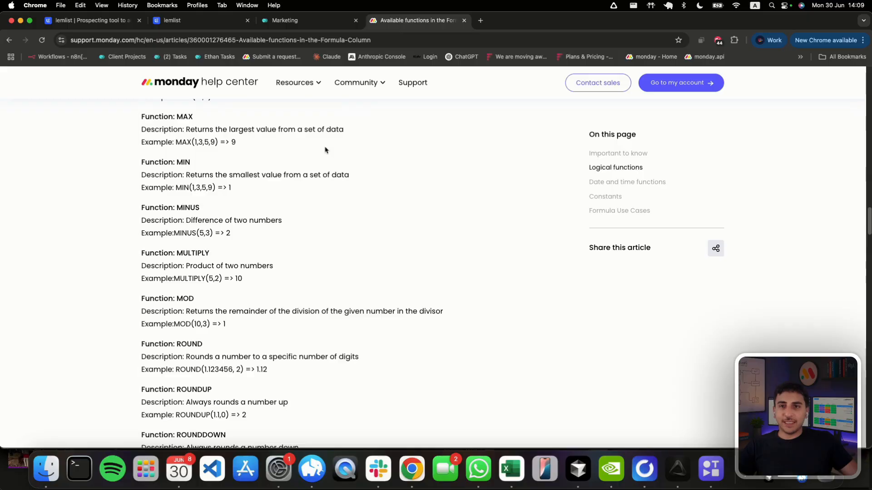
{"action": "scroll", "coordinate": [218, 161], "scroll_direction": "down", "scroll_amount": 10}
{"action": "scroll", "coordinate": [229, 245], "scroll_direction": "up", "scroll_amount": 1}
{"action": "scroll", "coordinate": [228, 246], "scroll_direction": "up", "scroll_amount": 10}
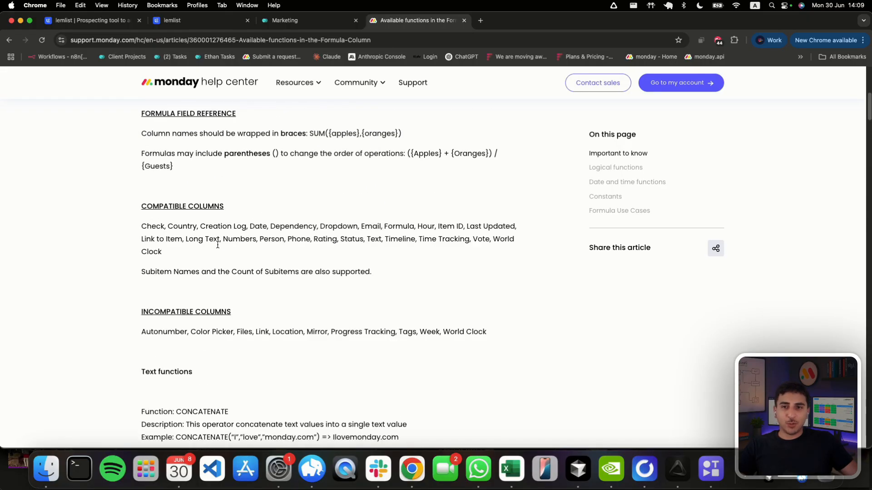
{"action": "left_click_drag", "start_coordinate": [117, 164], "coordinate": [336, 205]}
{"action": "scroll", "coordinate": [212, 173], "scroll_direction": "down", "scroll_amount": 20}
{"action": "scroll", "coordinate": [214, 175], "scroll_direction": "up", "scroll_amount": 3}
{"action": "scroll", "coordinate": [276, 238], "scroll_direction": "up", "scroll_amount": 8}
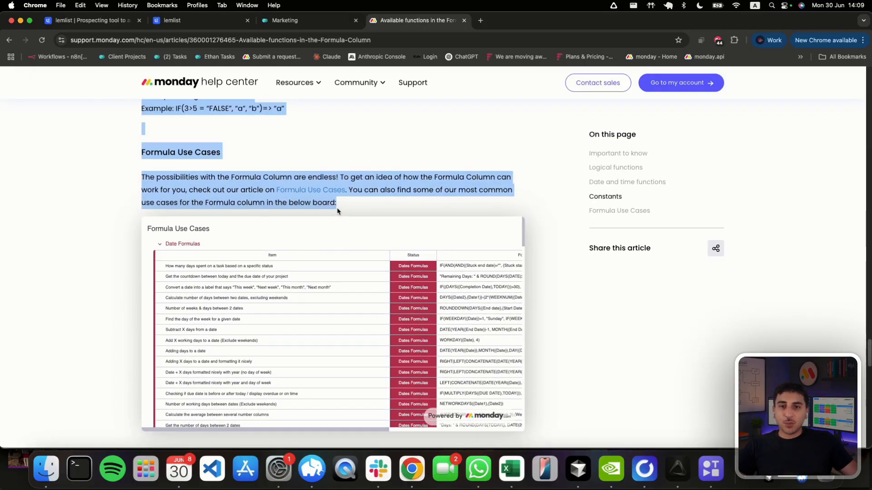
Step: Return to the Marketing board, look at the Fonctions et constantes list in the Formule column's formula builder, and close the builder
{"action": "left_click", "coordinate": [323, 24]}
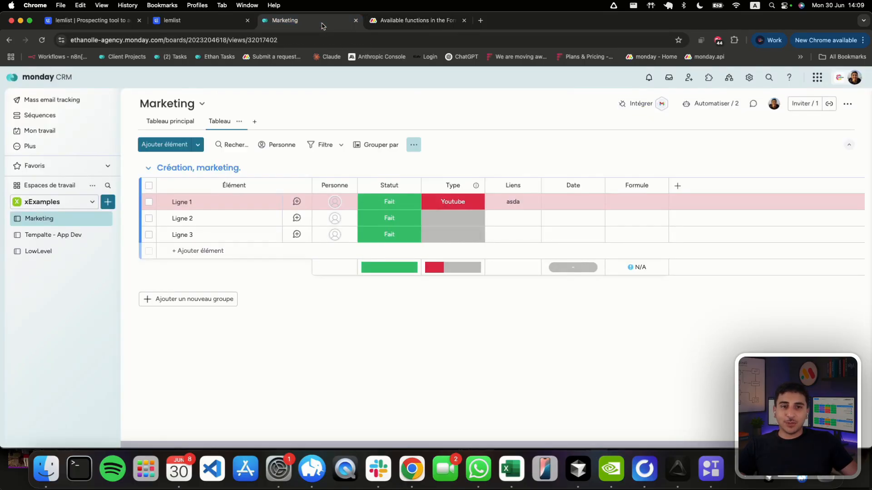
{"action": "left_click", "coordinate": [647, 218]}
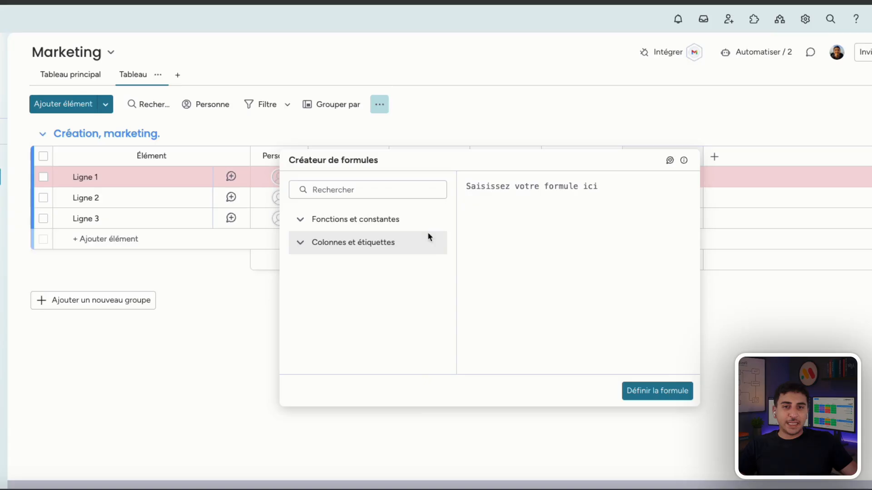
{"action": "left_click", "coordinate": [388, 222]}
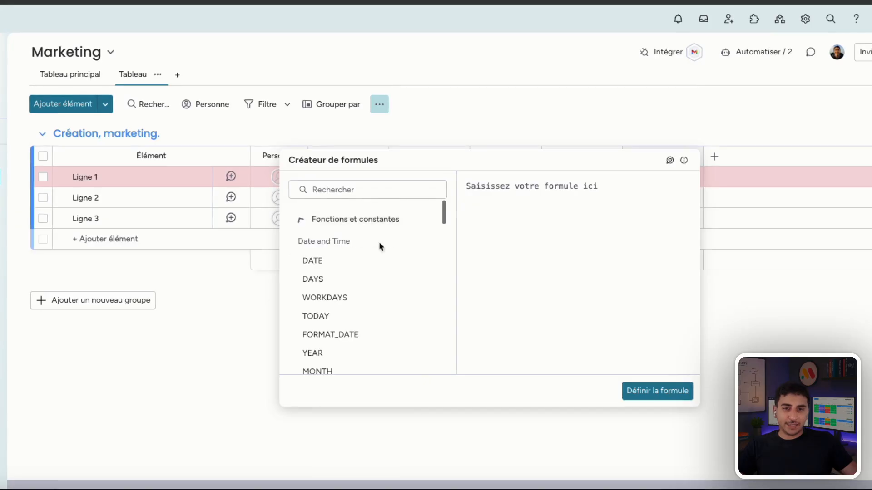
{"action": "left_click", "coordinate": [389, 224]}
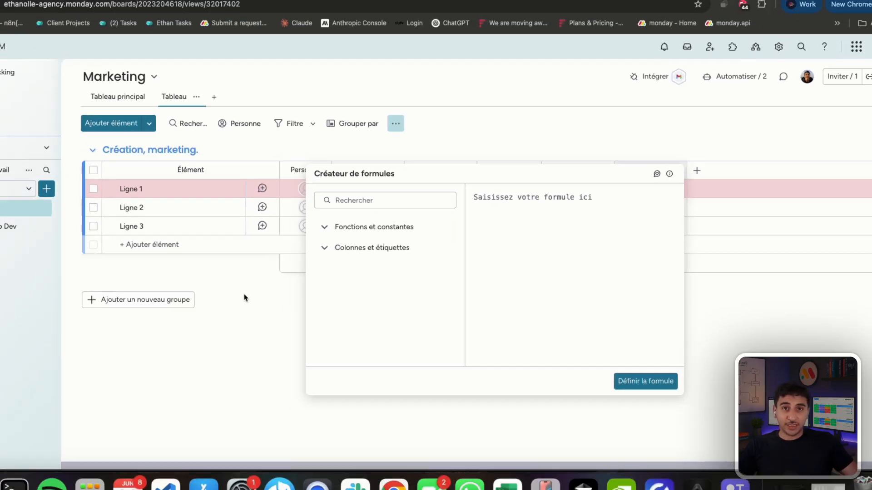
{"action": "left_click", "coordinate": [213, 304]}
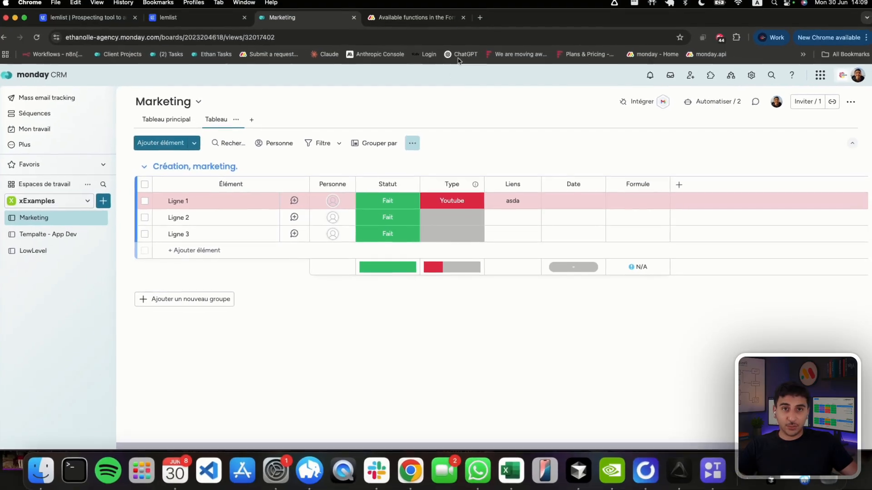
Step: Open ChatGPT in a new browser tab and choose the o3 model
{"action": "left_click", "coordinate": [481, 21]}
{"action": "left_click", "coordinate": [464, 56]}
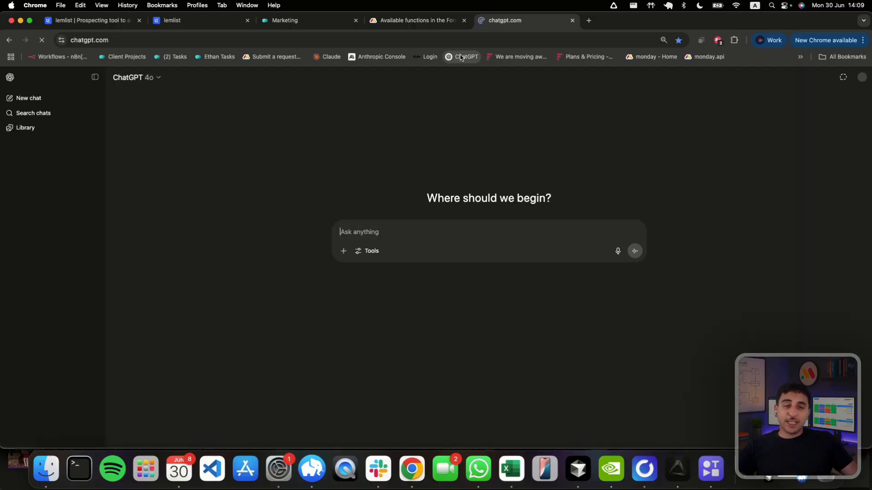
{"action": "left_click", "coordinate": [135, 78]}
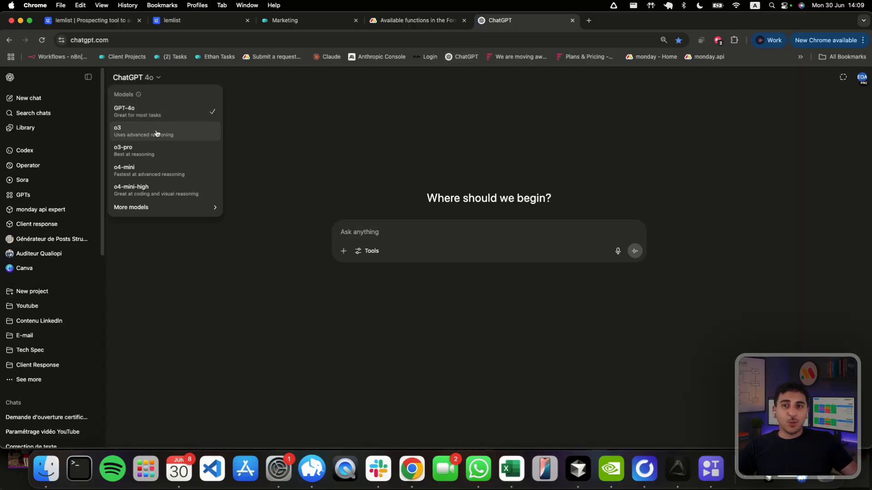
{"action": "left_click", "coordinate": [154, 131]}
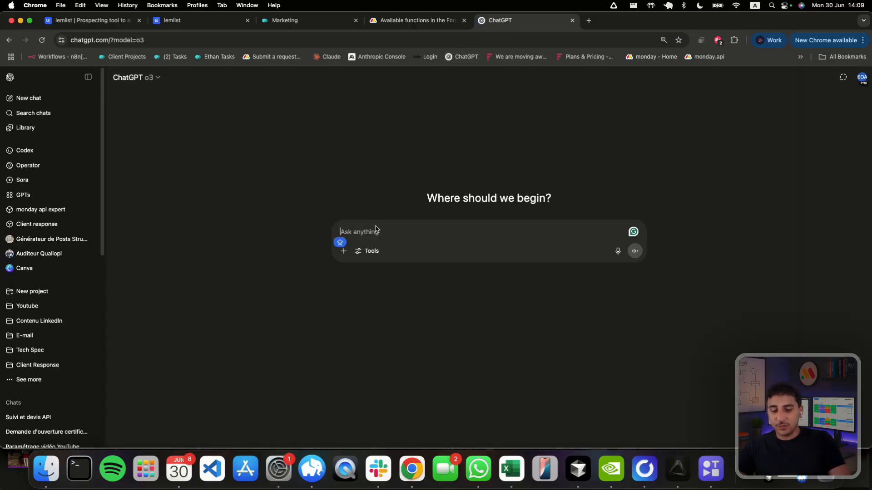
Step: Begin the prompt with "This is some docs:" followed by the copied formula documentation in quotation marks and several blank lines
{"action": "type", "text": "This is som"}
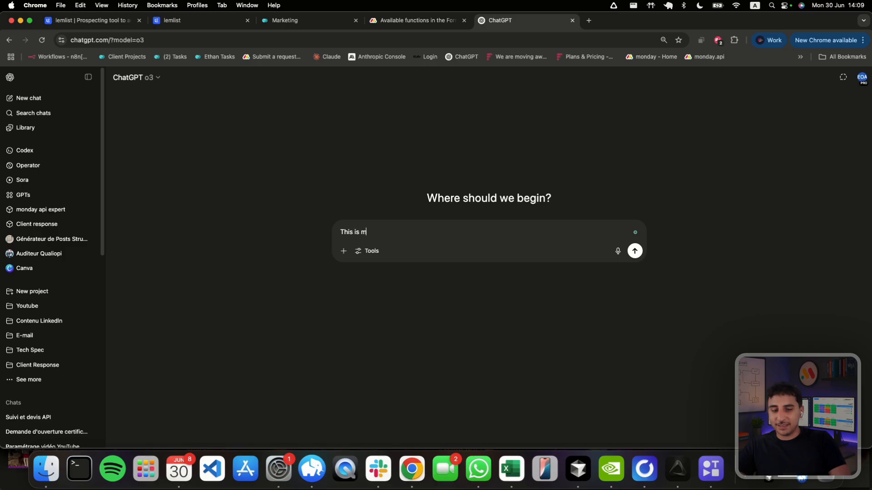
{"action": "key", "text": "BackSpace"}
{"action": "type", "text": "some docs"}
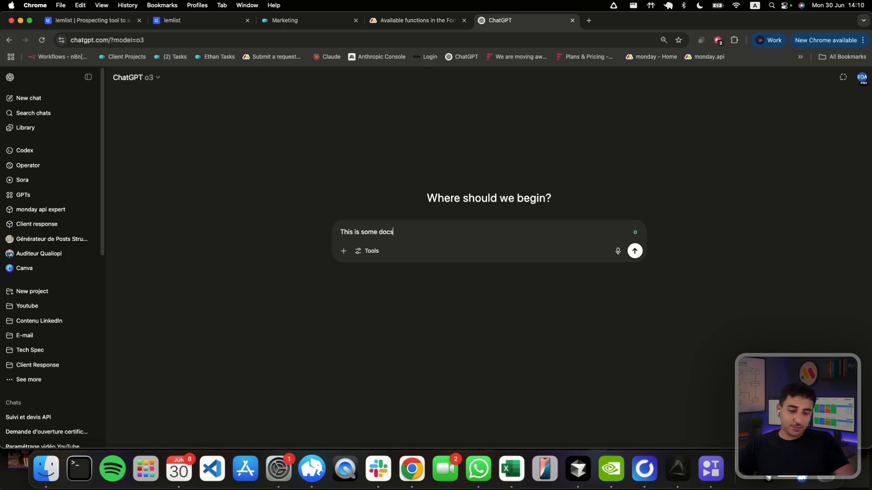
{"action": "type", "text": ": \""}
{"action": "key", "text": "super+v"}
{"action": "key", "text": "shift+Return"}
{"action": "key", "text": "shift+Return"}
{"action": "key", "text": "shift+Return"}
{"action": "key", "text": "shift+Return"}
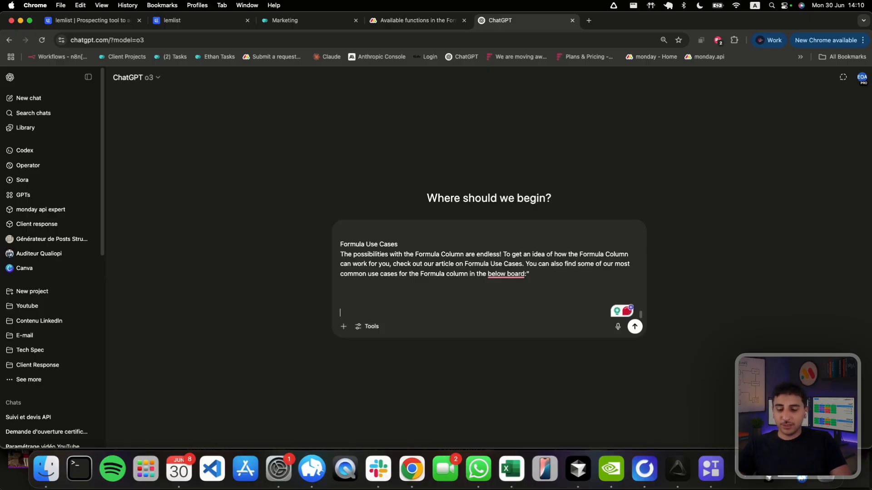
Step: Check the Type column's name on the Marketing board and write "When the column Type is youtube and only if the" in the prompt
{"action": "type", "text": "When the c"}
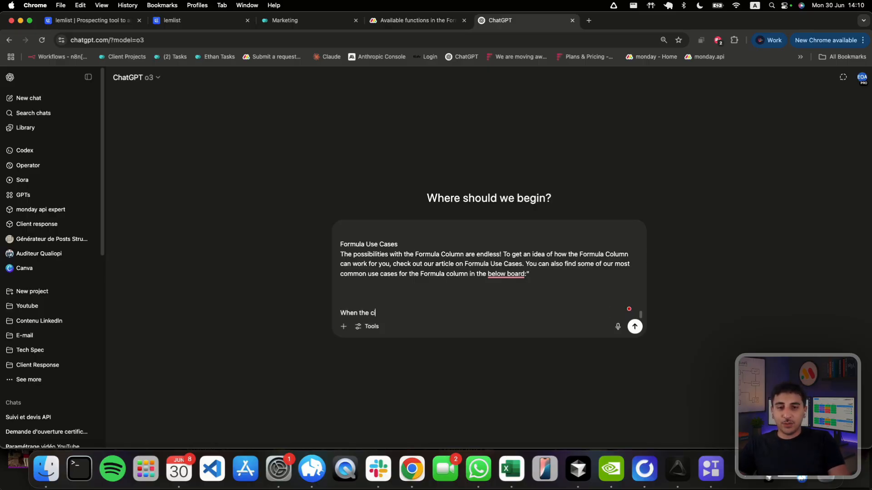
{"action": "type", "text": "olumn"}
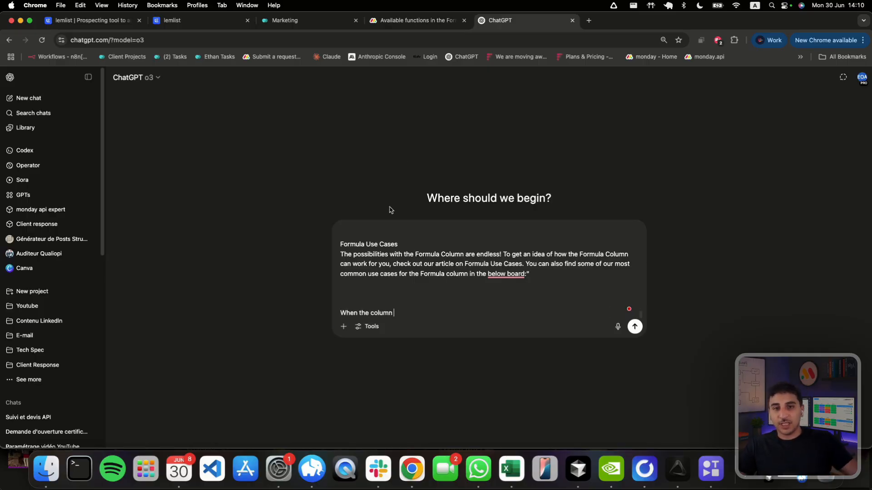
{"action": "left_click", "coordinate": [305, 26]}
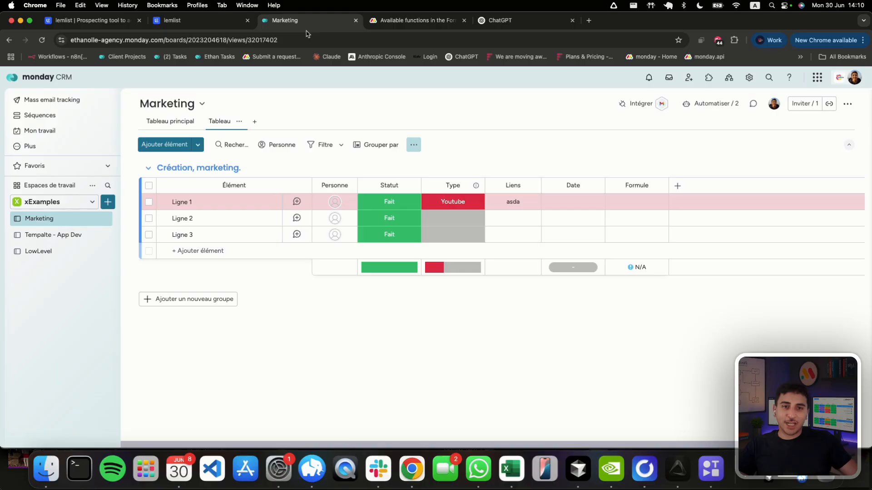
{"action": "left_click", "coordinate": [453, 184]}
{"action": "left_click", "coordinate": [506, 18]}
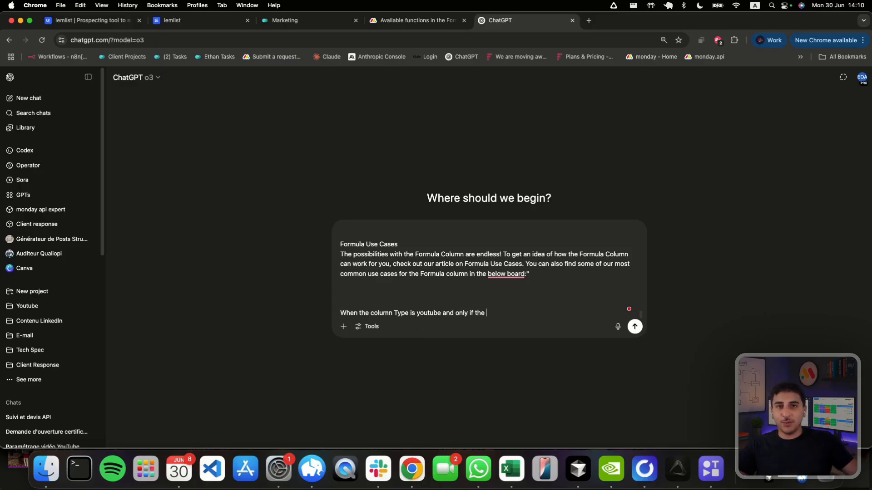
Step: Check the Liens column's name on the board, finish the prompt with "column Liens is empty red emojie else green emojie", and send it
{"action": "left_click", "coordinate": [291, 20]}
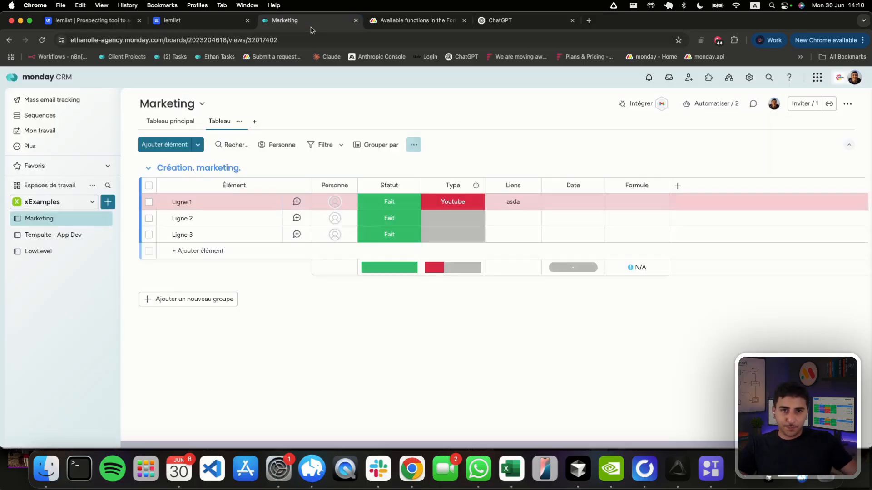
{"action": "left_click", "coordinate": [508, 184]}
{"action": "left_click", "coordinate": [500, 20]}
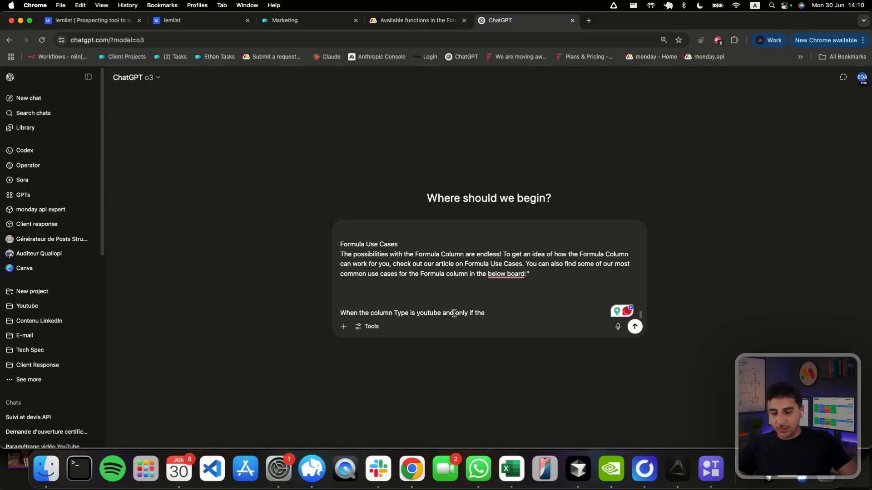
{"action": "type", "text": "column Liens is empty"}
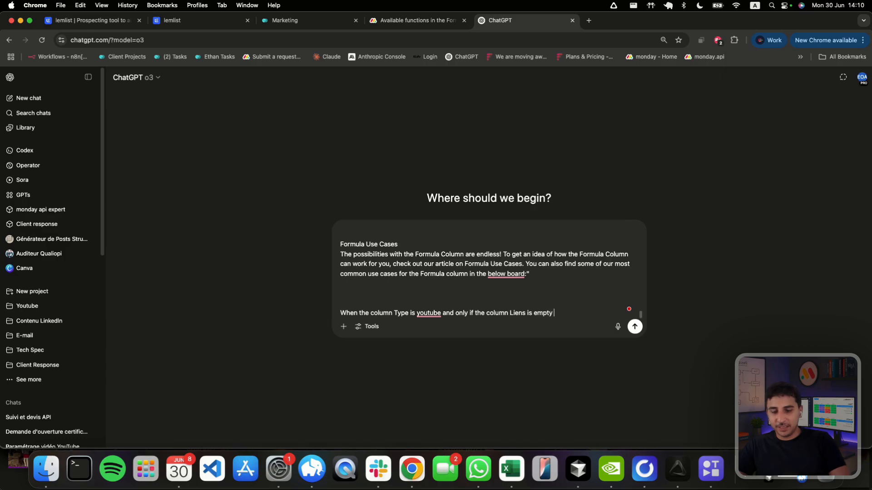
{"action": "type", "text": " red em"}
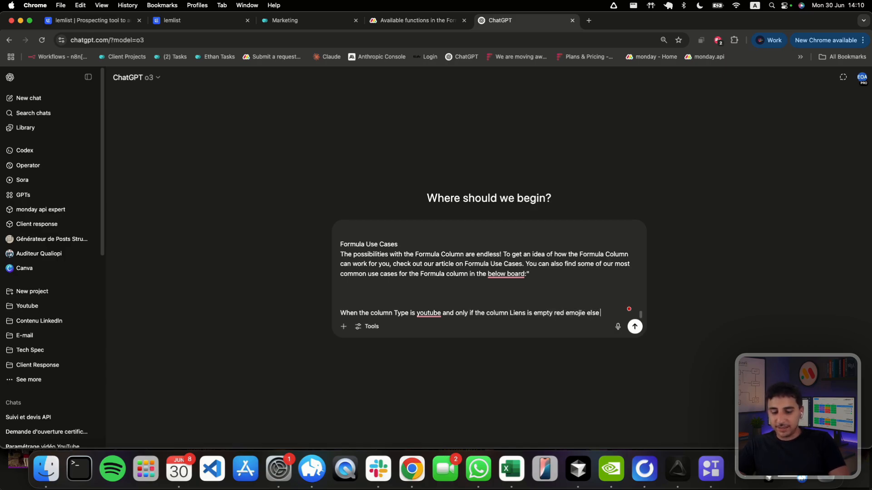
{"action": "type", "text": "ojie"}
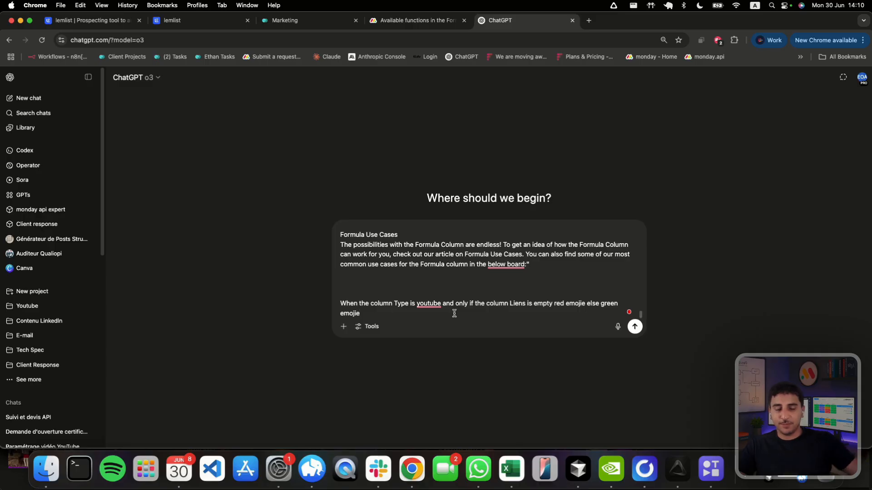
{"action": "key", "text": "super+a"}
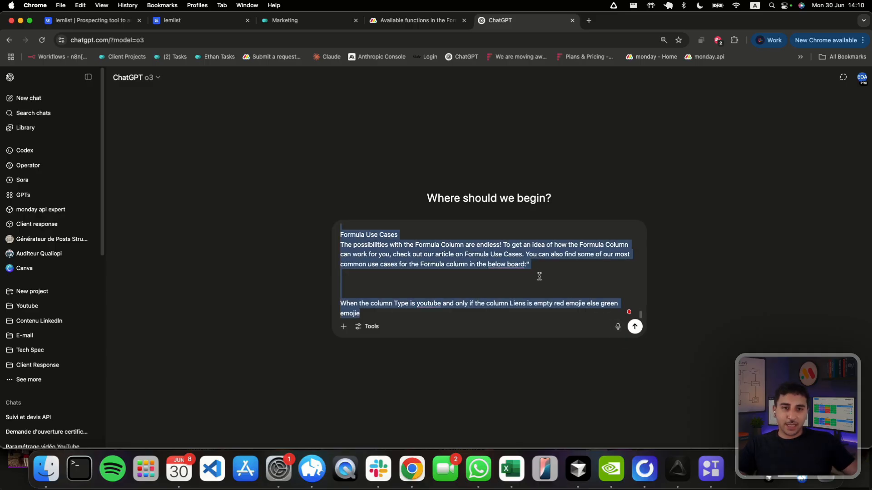
{"action": "left_click", "coordinate": [634, 327]}
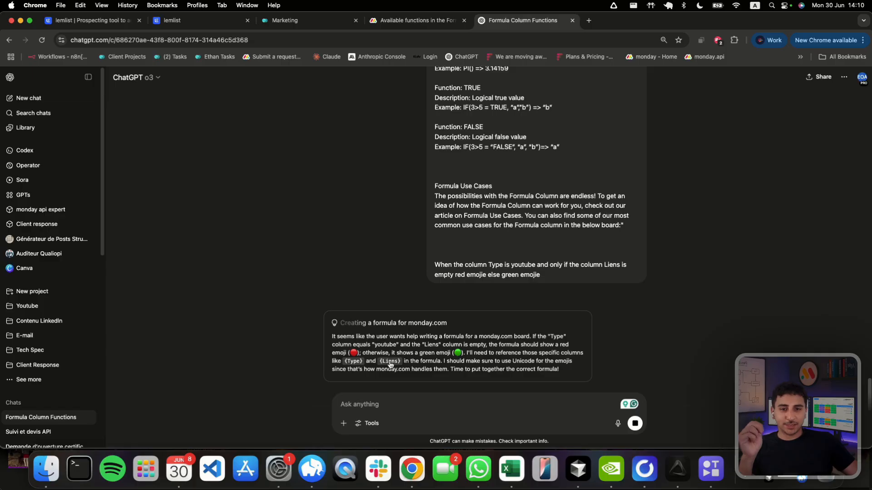
{"action": "left_click", "coordinate": [295, 20]}
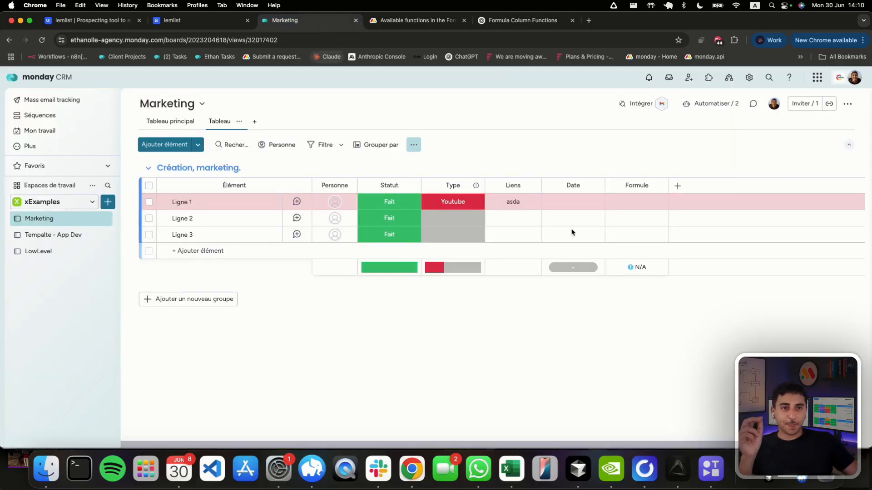
{"action": "left_click", "coordinate": [619, 202]}
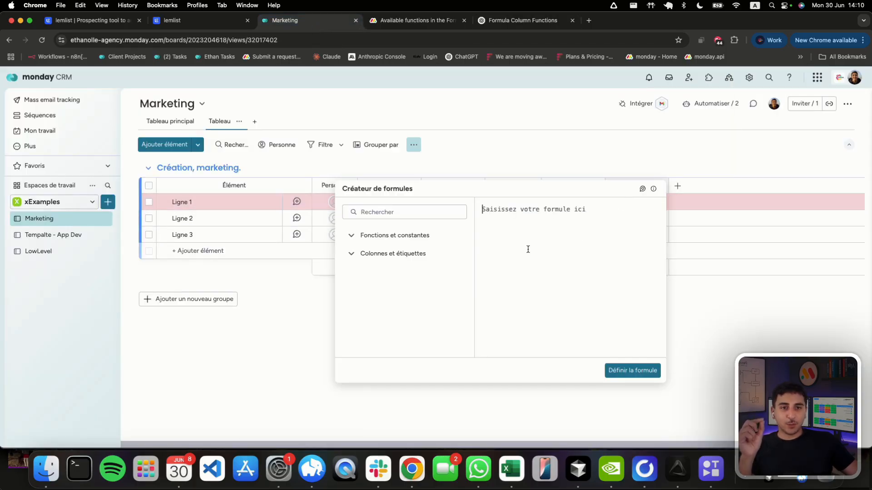
{"action": "left_click", "coordinate": [515, 136]}
Step: Copy the formula from ChatGPT's answer and paste it into the Formule column's formula editor on the Marketing board
{"action": "left_click", "coordinate": [523, 20]}
{"action": "scroll", "coordinate": [594, 322], "scroll_direction": "down", "scroll_amount": 2}
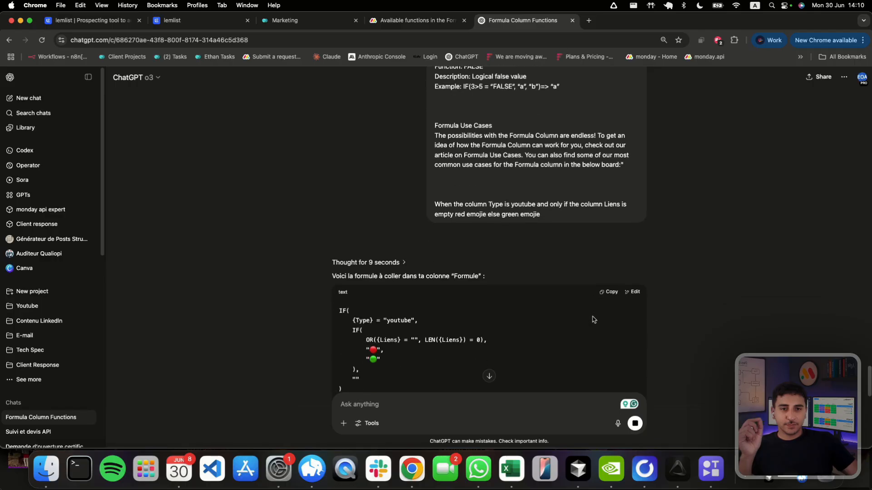
{"action": "left_click", "coordinate": [608, 292]}
{"action": "left_click", "coordinate": [284, 20]}
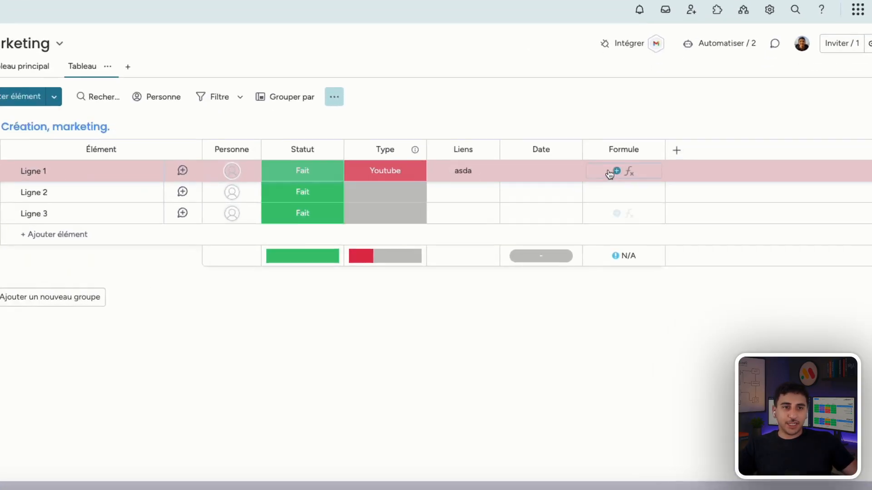
{"action": "left_click", "coordinate": [610, 174]}
{"action": "key", "text": "ctrl+v"}
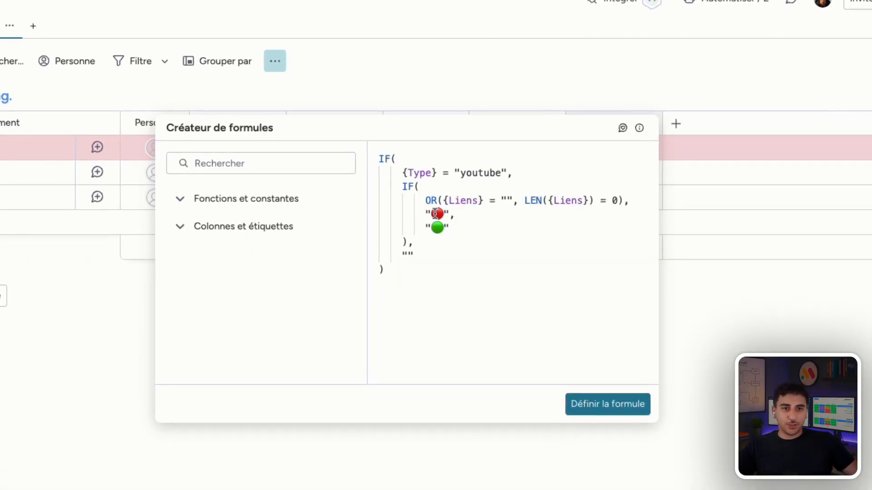
Step: Check the {Type} and {Liens} column references in the pasted formula and apply it to the column
{"action": "double_click", "coordinate": [416, 174]}
{"action": "double_click", "coordinate": [453, 199]}
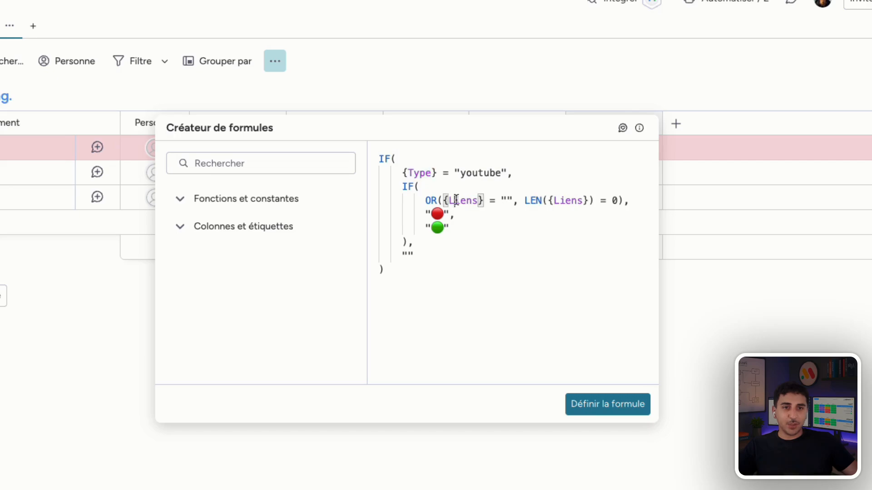
{"action": "left_click", "coordinate": [436, 173]}
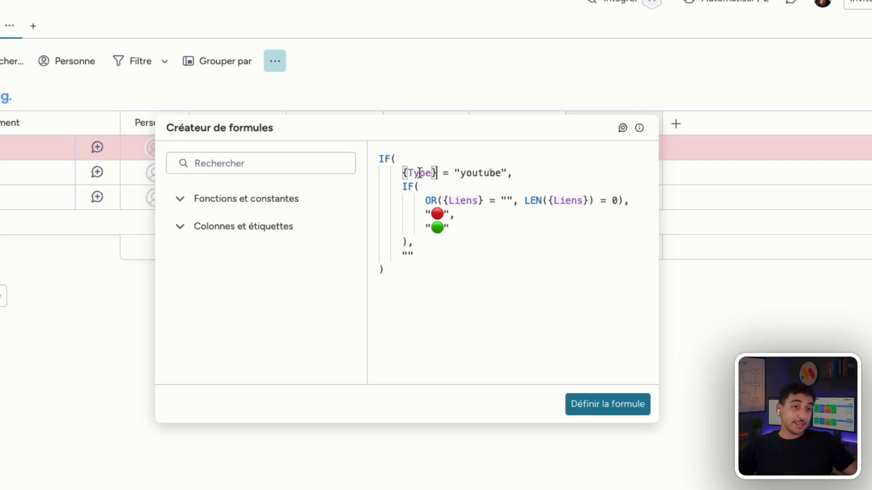
{"action": "double_click", "coordinate": [416, 174]}
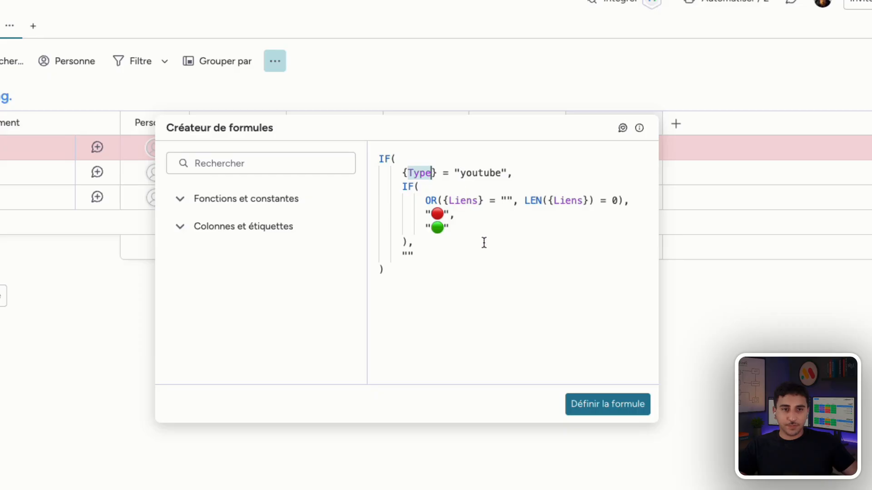
{"action": "left_click", "coordinate": [584, 405]}
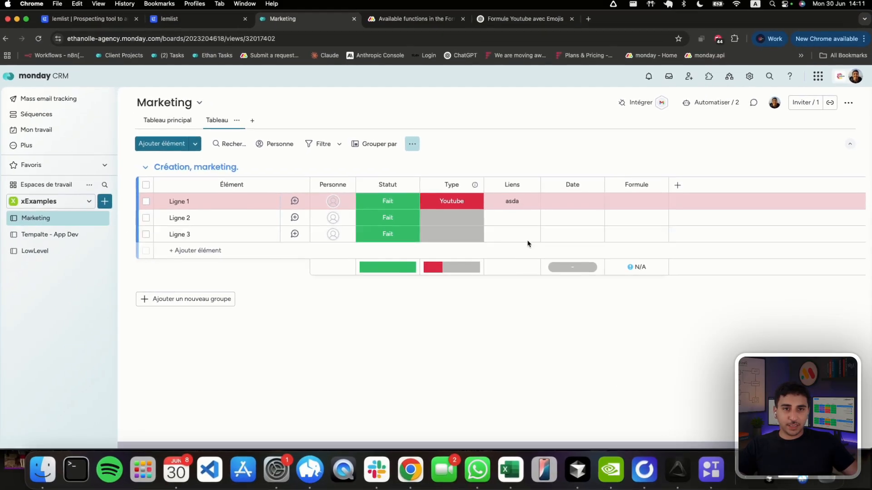
Step: Set Ligne 2's Type to Youtube and reapply the Formule column's formula
{"action": "left_click", "coordinate": [337, 172]}
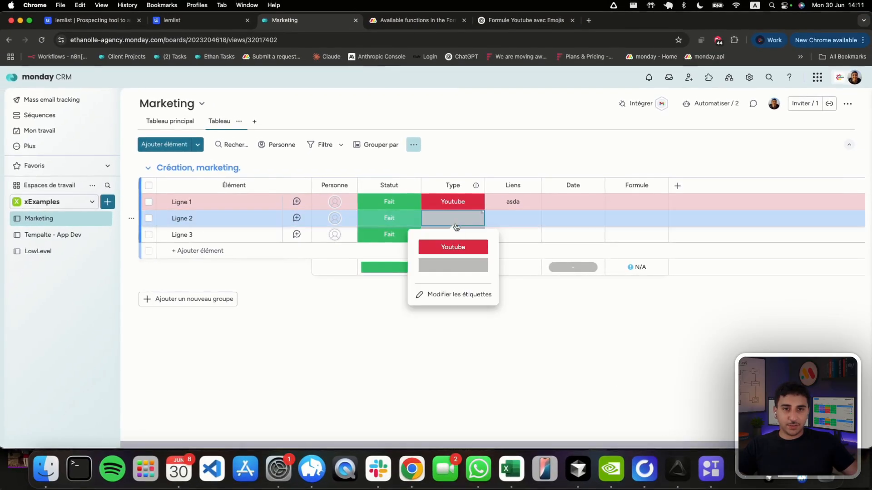
{"action": "left_click", "coordinate": [339, 215]}
{"action": "left_click", "coordinate": [643, 219]}
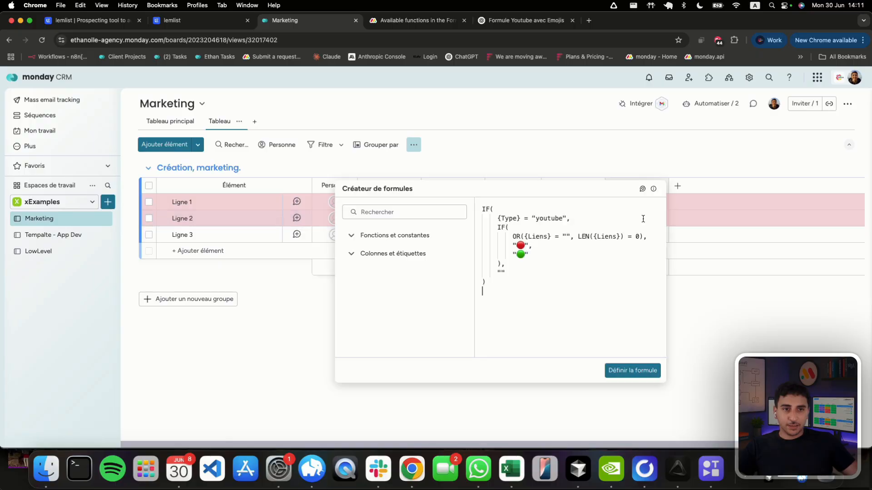
{"action": "left_click", "coordinate": [649, 370]}
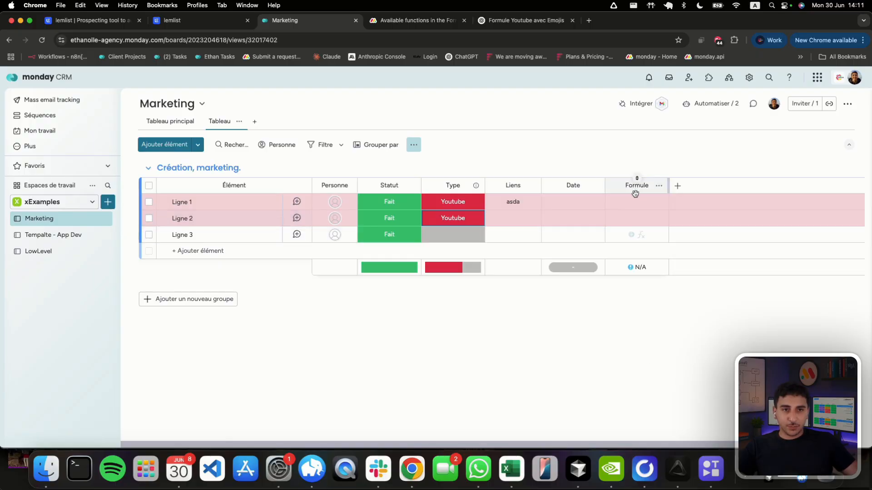
Step: Correct the Type comparison text in the formula to "Youtube" with a capital Y and apply the formula
{"action": "left_click", "coordinate": [631, 220]}
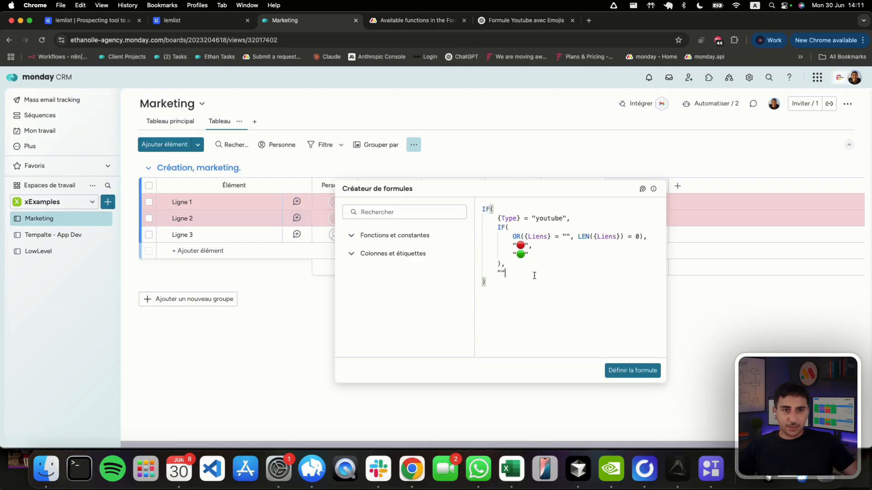
{"action": "left_click", "coordinate": [521, 408]}
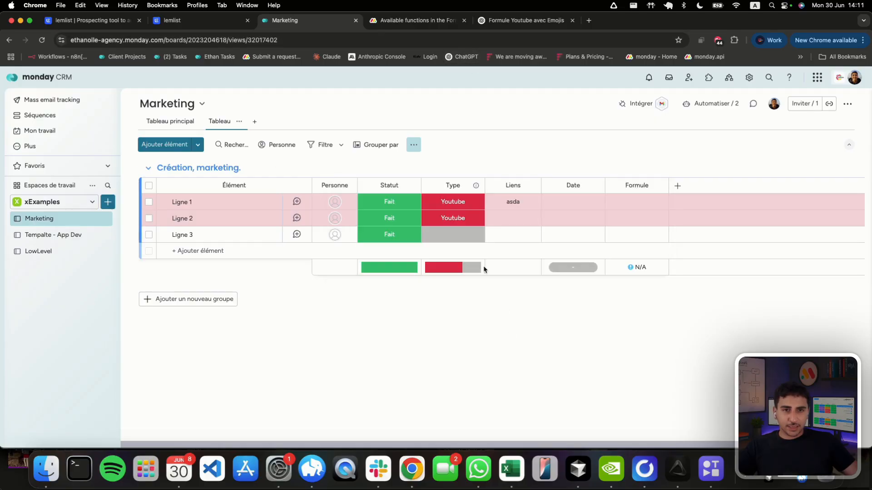
{"action": "left_click", "coordinate": [639, 208]}
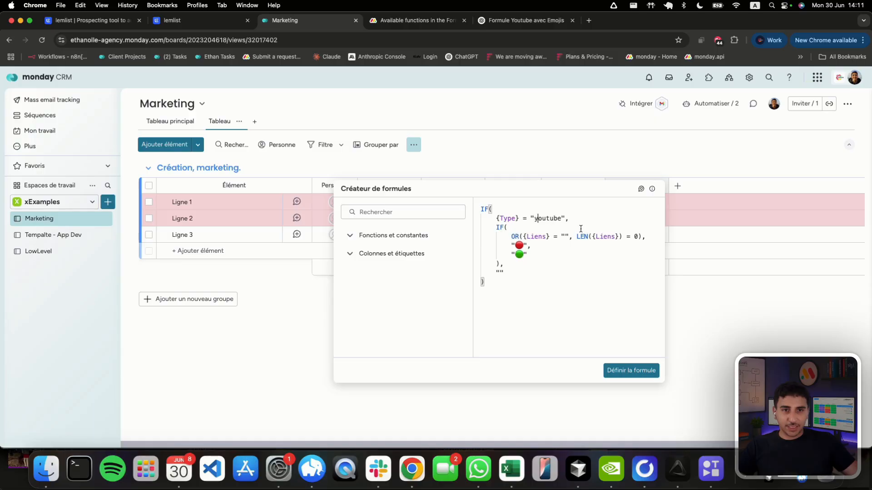
{"action": "key", "text": "BackSpace"}
{"action": "type", "text": "Y"}
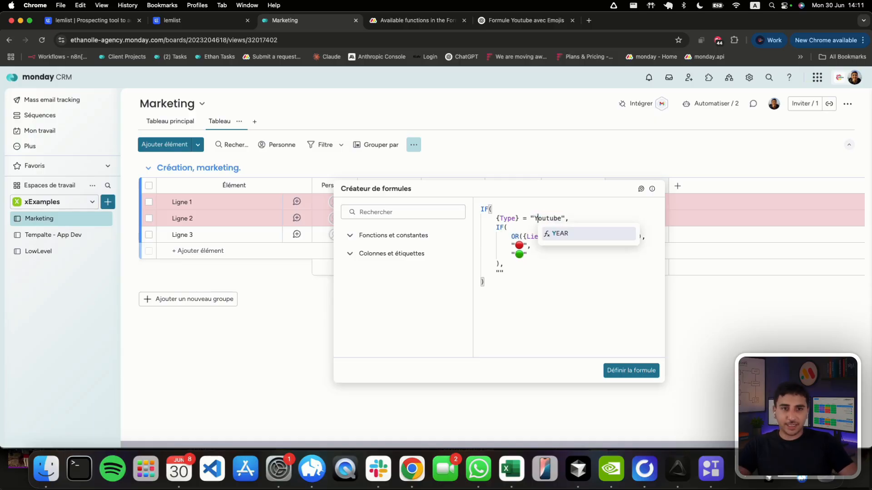
{"action": "left_click", "coordinate": [618, 371]}
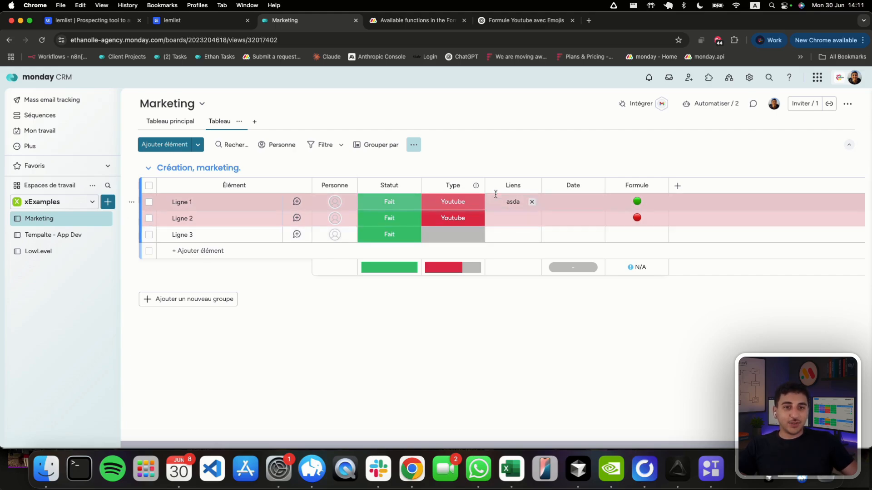
Step: Reopen the Formule column's formula to examine the "Youtube" comparison text, and close it without changes
{"action": "left_click", "coordinate": [604, 216]}
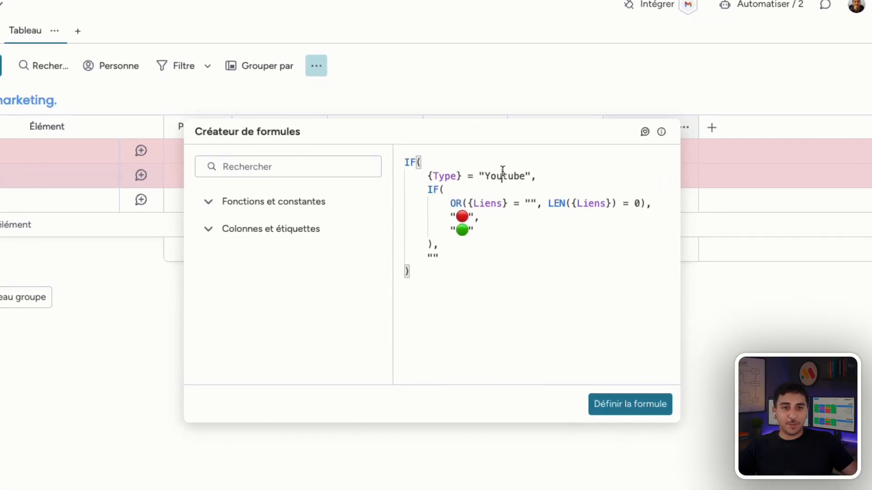
{"action": "double_click", "coordinate": [538, 214]}
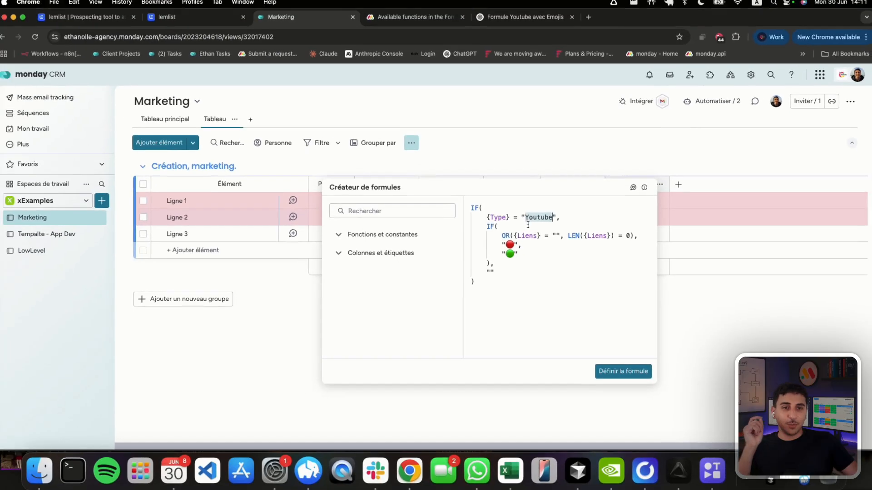
{"action": "left_click", "coordinate": [270, 322]}
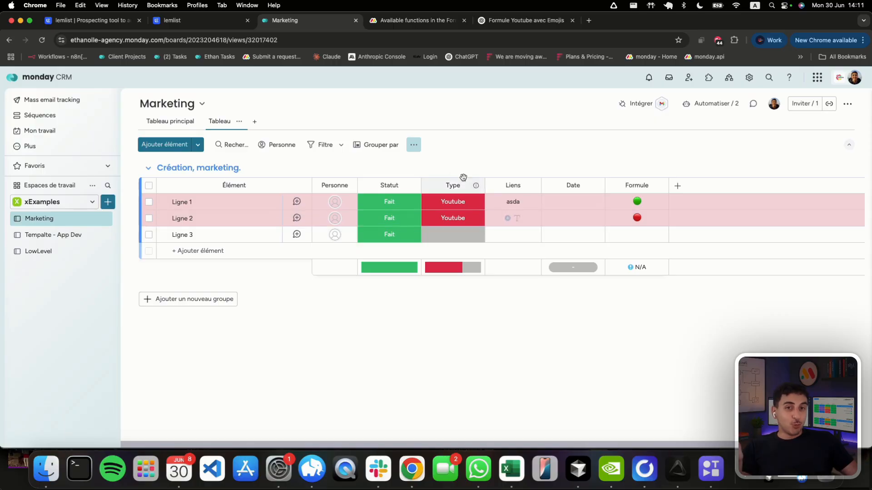
Step: Change the conditional coloring rule to color the row when Formule is the red 🔴 emoji, and save the view
{"action": "left_click", "coordinate": [415, 145]}
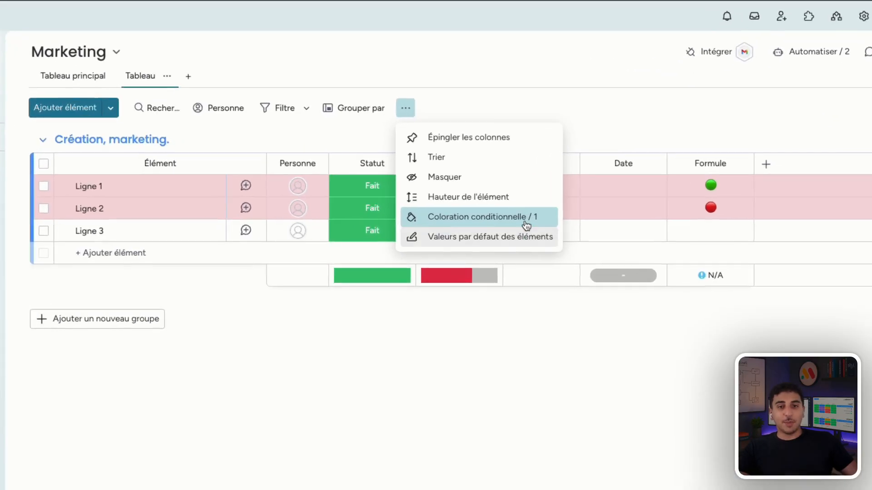
{"action": "left_click", "coordinate": [527, 221]}
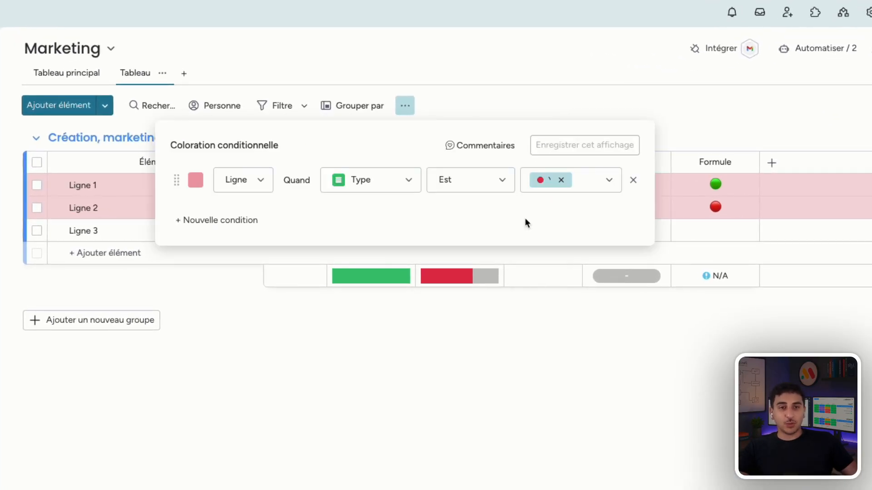
{"action": "left_click", "coordinate": [357, 191]}
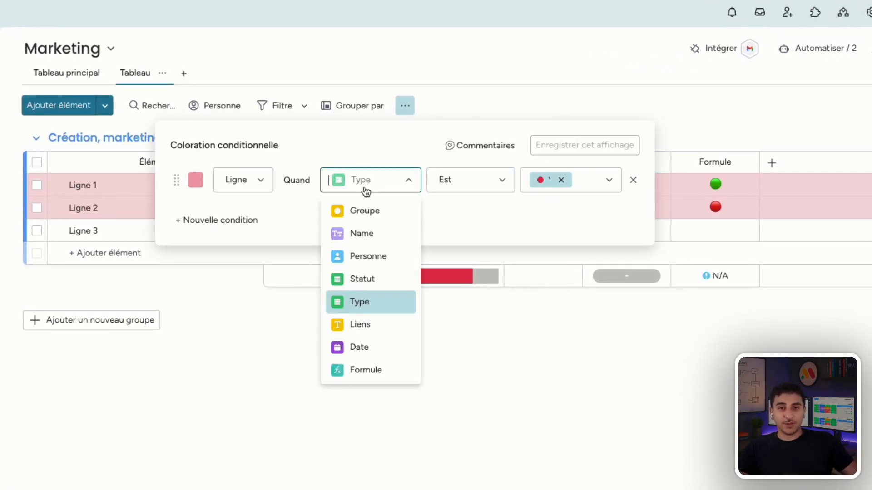
{"action": "left_click", "coordinate": [375, 369]}
{"action": "left_click", "coordinate": [562, 191]}
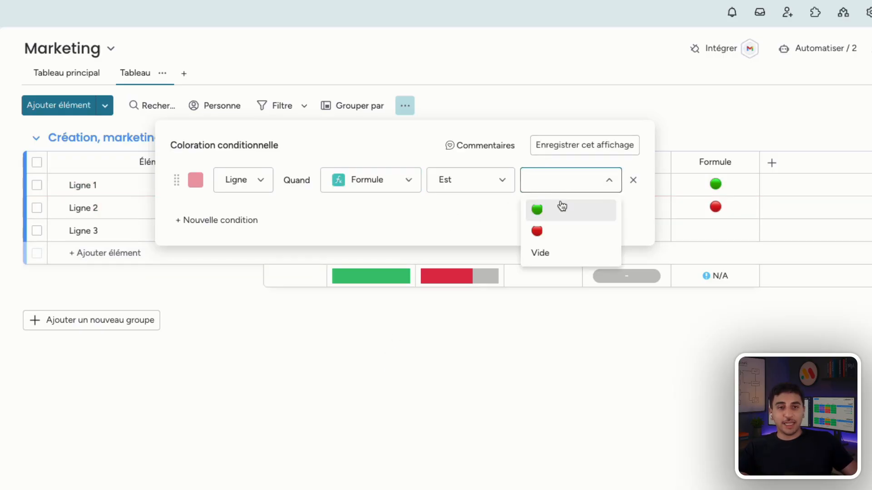
{"action": "left_click", "coordinate": [556, 232]}
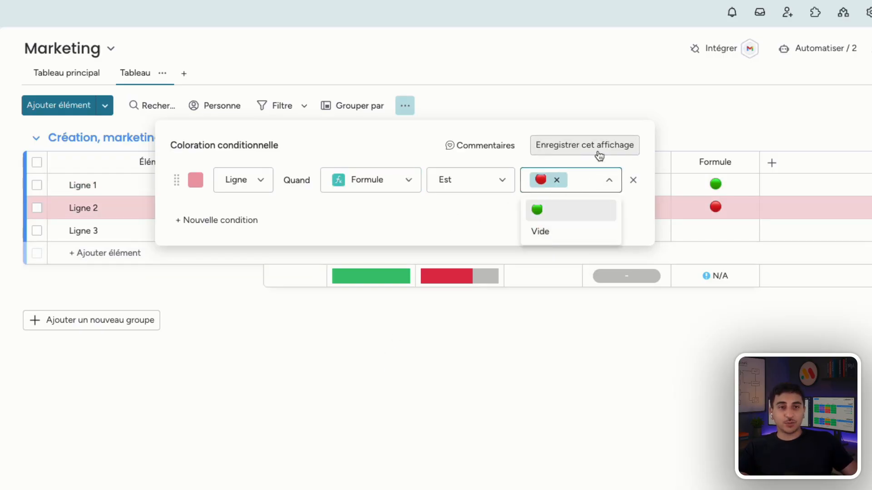
{"action": "left_click", "coordinate": [585, 146]}
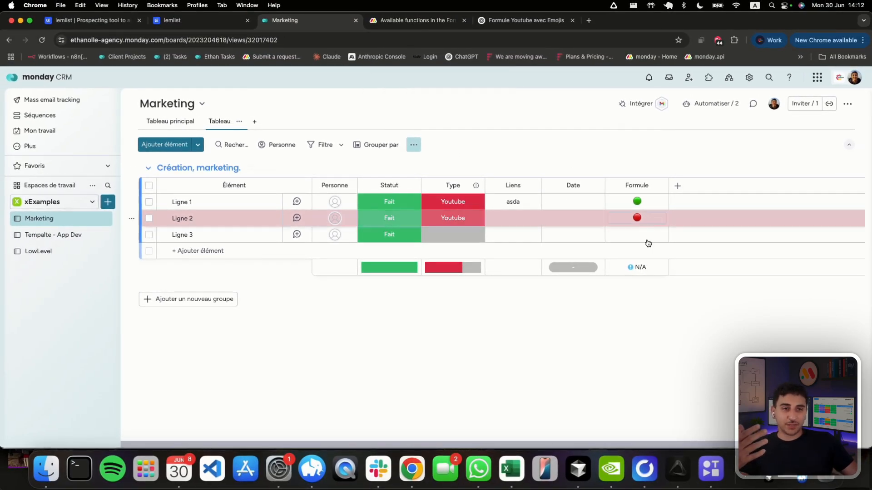
Step: Rename the Formule column to "Backend Formule"
{"action": "left_click", "coordinate": [637, 187]}
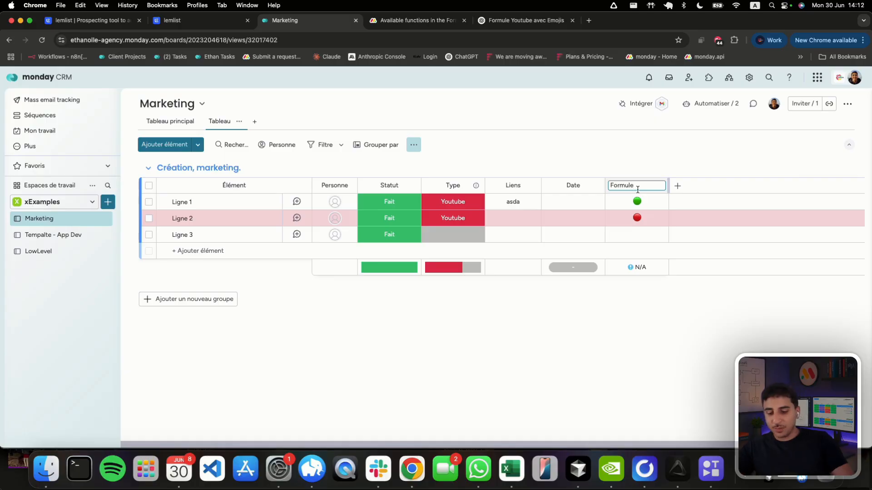
{"action": "key", "text": "super+a"}
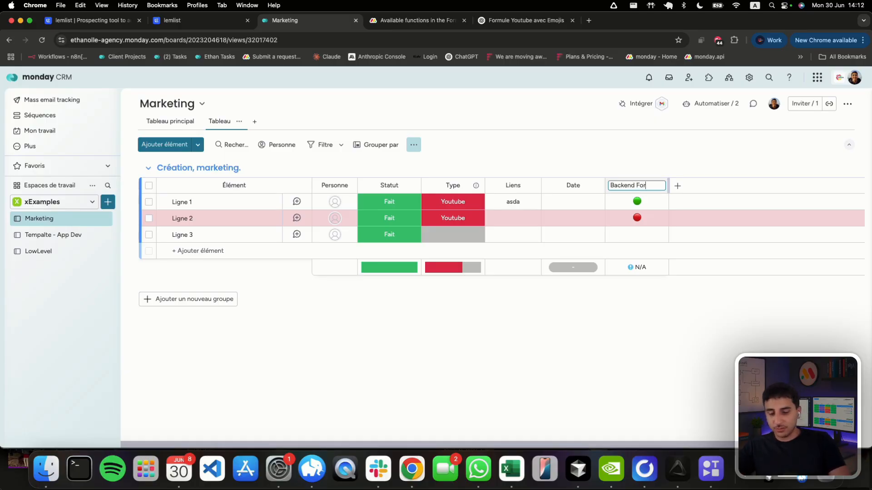
{"action": "type", "text": "Backend Formule"}
{"action": "key", "text": "Return"}
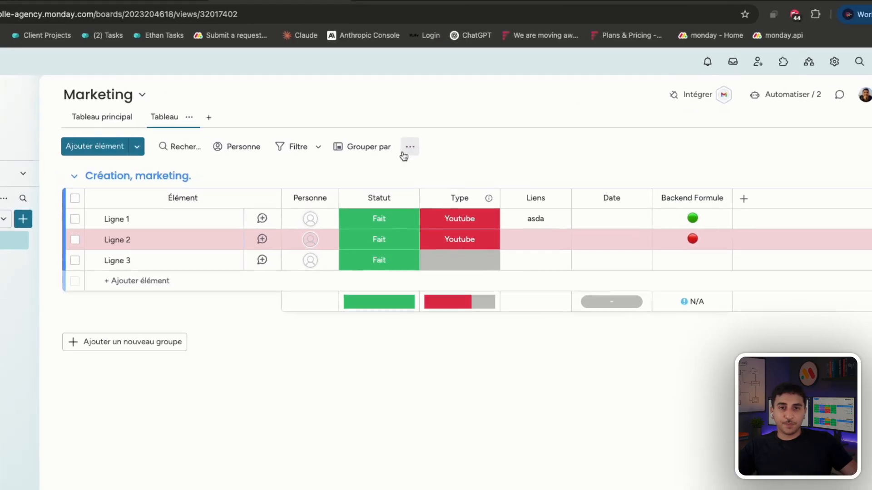
Step: Hide the Backend Formule column from the board and save the view
{"action": "left_click", "coordinate": [405, 153]}
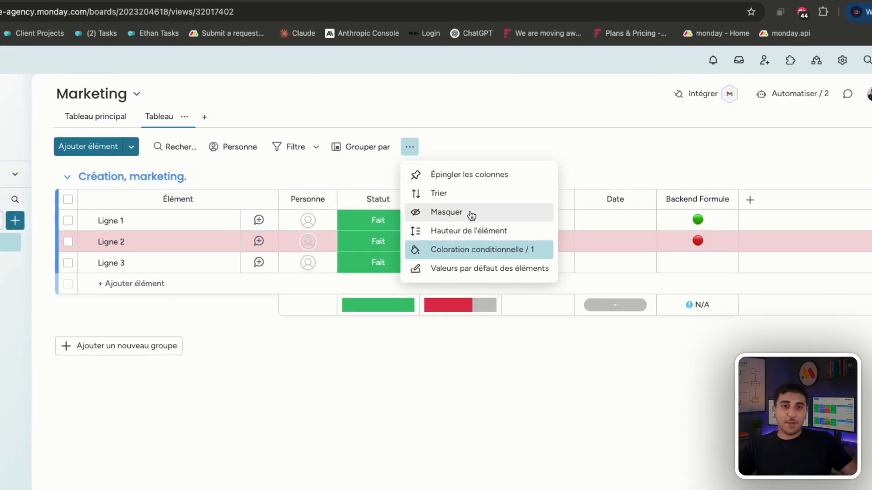
{"action": "left_click", "coordinate": [471, 214]}
{"action": "scroll", "coordinate": [336, 354], "scroll_direction": "down", "scroll_amount": 1}
{"action": "left_click", "coordinate": [308, 389]}
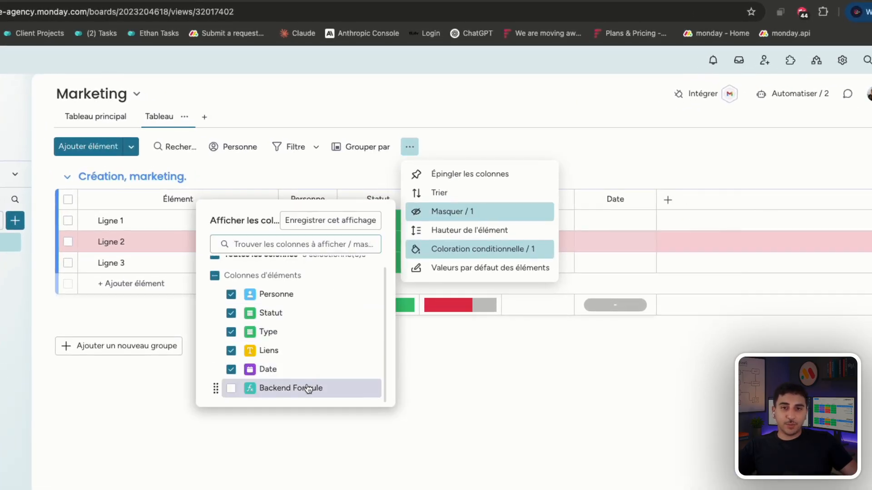
{"action": "left_click", "coordinate": [361, 223]}
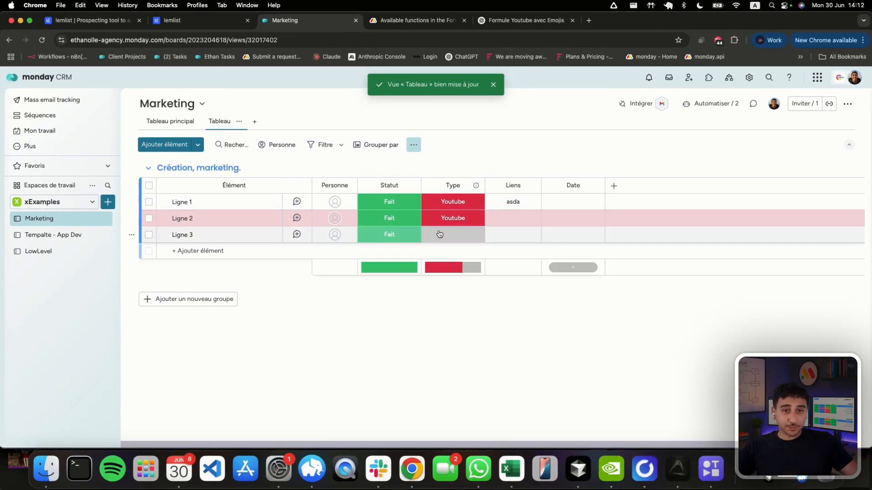
Step: Test the coloring on Ligne 3 by setting its Type to Youtube and entering "asdf" in Liens
{"action": "left_click", "coordinate": [457, 237]}
{"action": "left_click", "coordinate": [452, 261]}
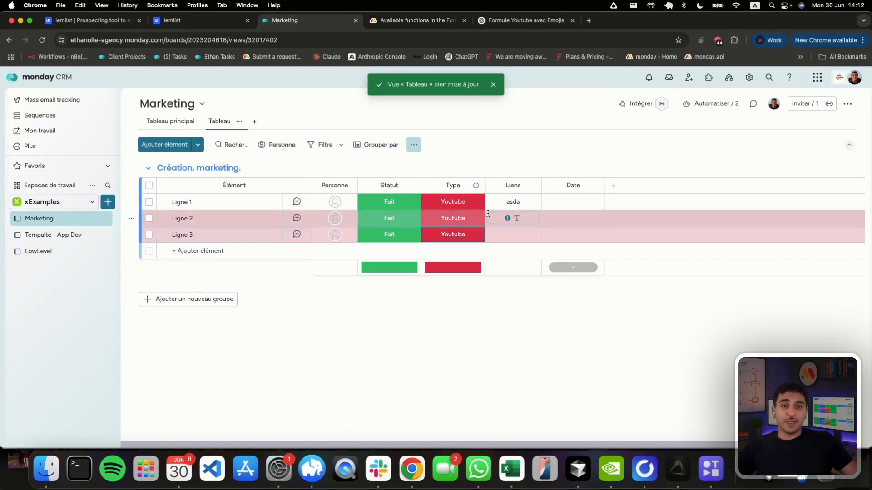
{"action": "left_click", "coordinate": [512, 230]}
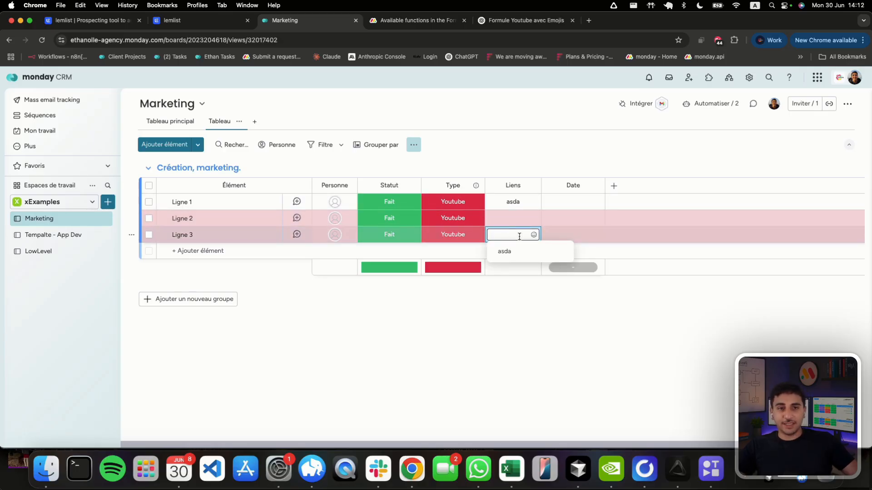
{"action": "type", "text": "asdf"}
{"action": "key", "text": "Return"}
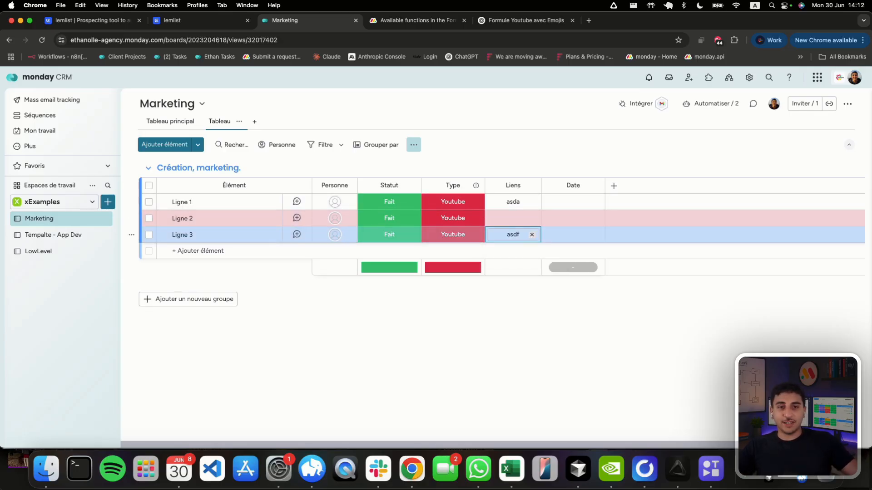
Step: Archive the "Tempalte - App Dev" board in the xExamples workspace
{"action": "left_click", "coordinate": [493, 317]}
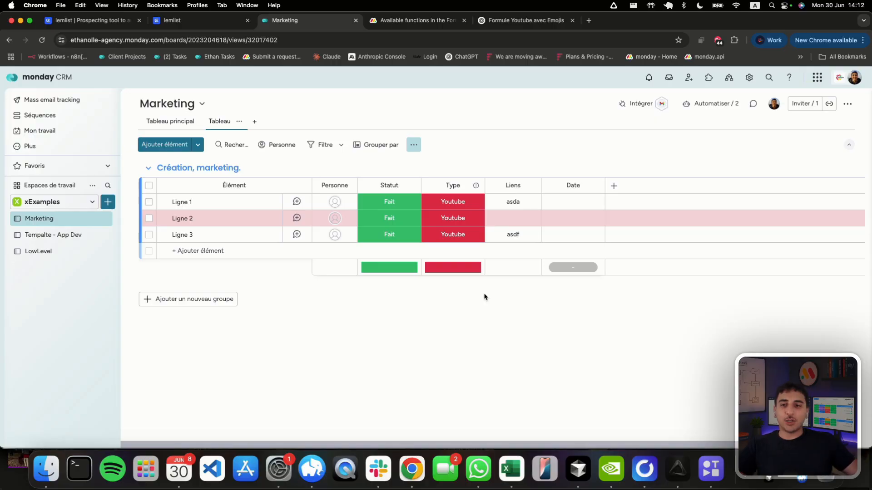
{"action": "left_click", "coordinate": [104, 235]}
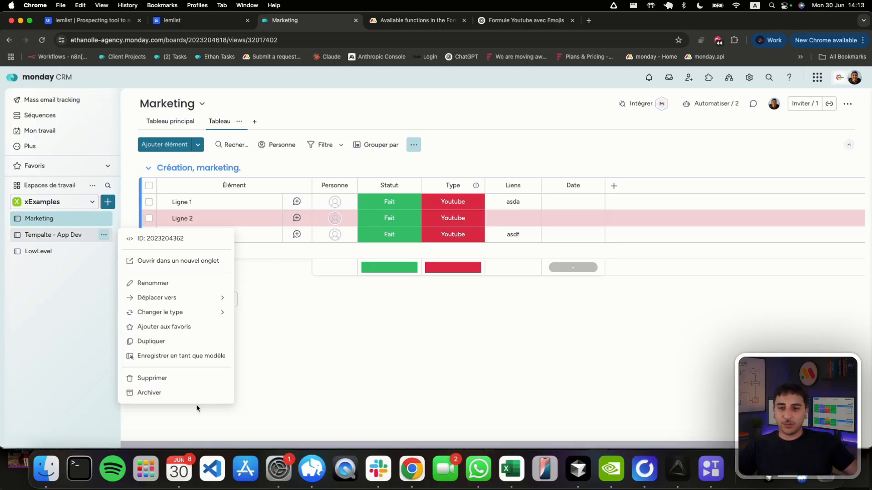
{"action": "left_click", "coordinate": [193, 391]}
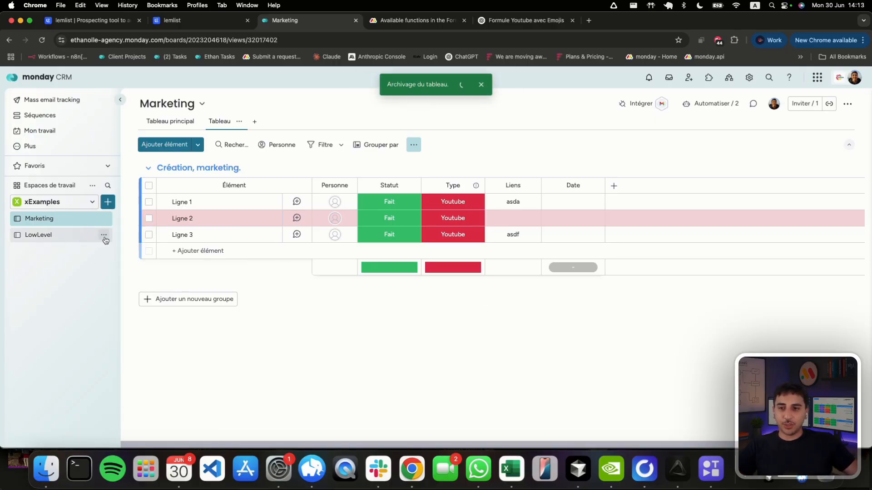
Step: Rename the LowLevel board to "Projects"
{"action": "left_click", "coordinate": [104, 235]}
{"action": "left_click", "coordinate": [141, 285]}
{"action": "type", "text": "Projects"}
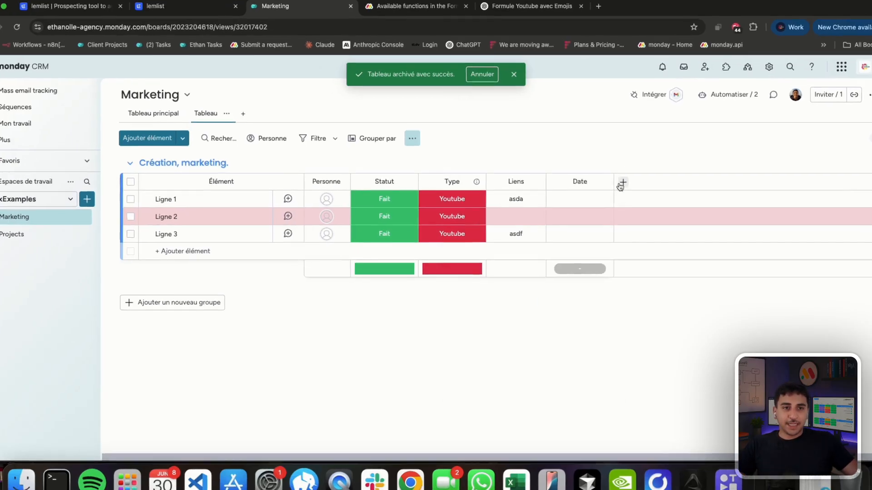
Step: Add a connect boards column to the Marketing board, linked bidirectionally to the xExamples Projects board, and postpone creating a mirror column
{"action": "left_click", "coordinate": [614, 186]}
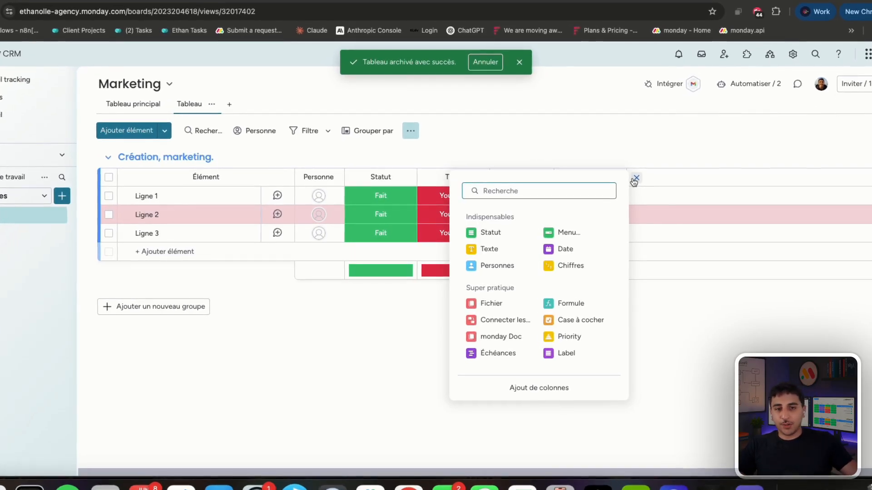
{"action": "left_click", "coordinate": [505, 320]}
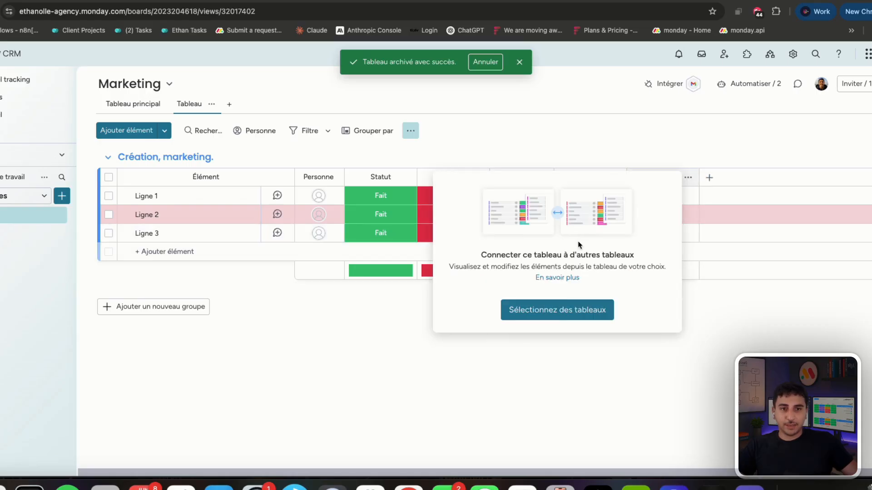
{"action": "left_click", "coordinate": [556, 317]}
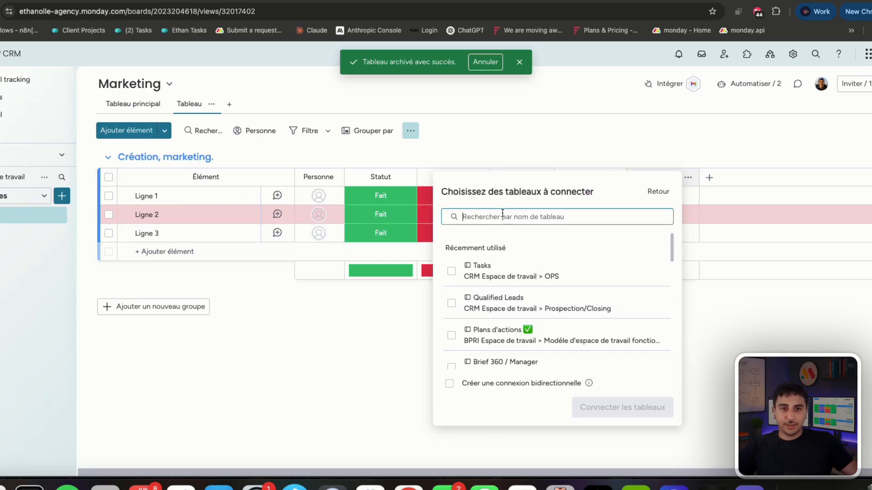
{"action": "type", "text": "Projects"}
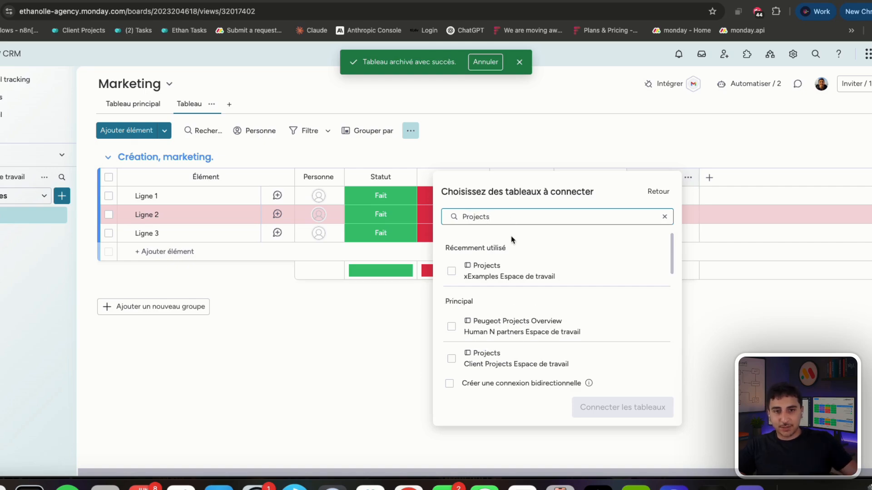
{"action": "left_click", "coordinate": [501, 267]}
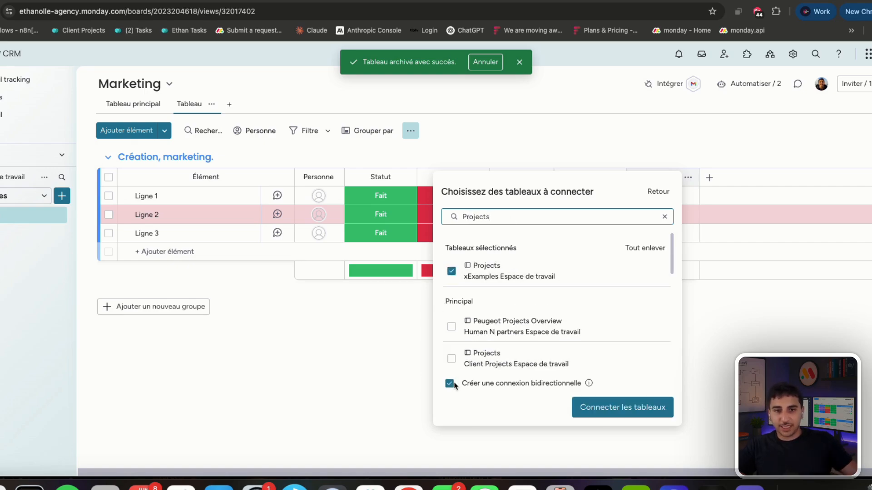
{"action": "left_click", "coordinate": [604, 408]}
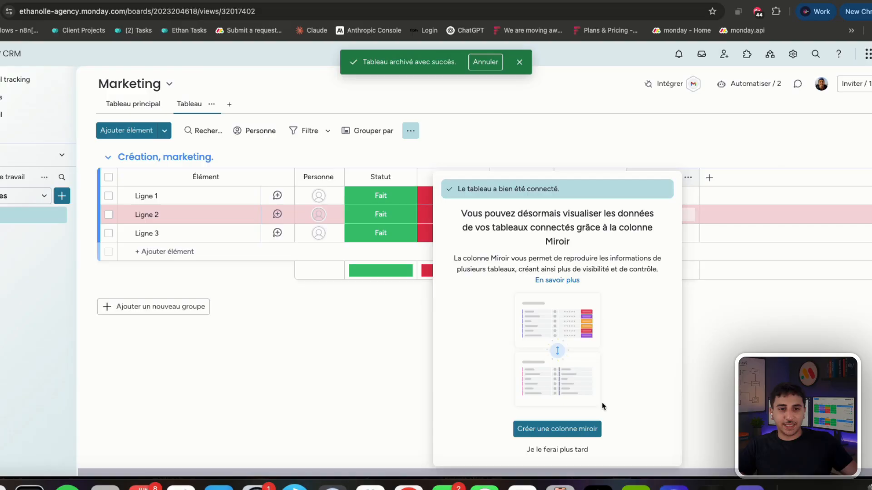
{"action": "left_click", "coordinate": [570, 450]}
Step: In the Projects column, connect Ligne 1 and Ligne 2 to project Ligne 1, and Ligne 3 to project Ligne 3
{"action": "left_click", "coordinate": [633, 196]}
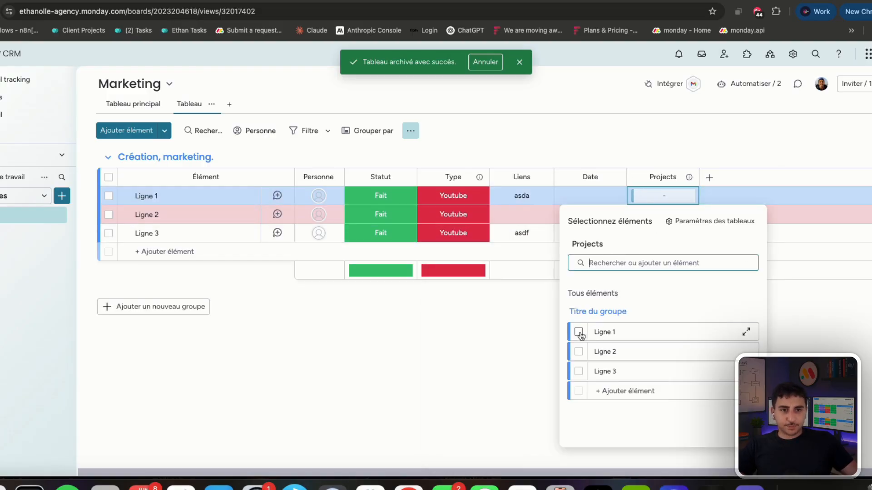
{"action": "left_click", "coordinate": [580, 334]}
{"action": "left_click", "coordinate": [634, 214]}
{"action": "left_click", "coordinate": [578, 351]}
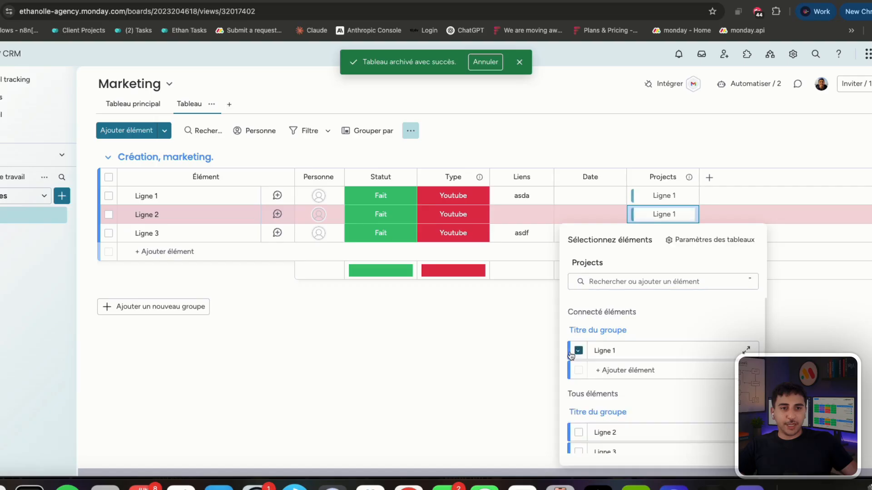
{"action": "left_click", "coordinate": [633, 232]}
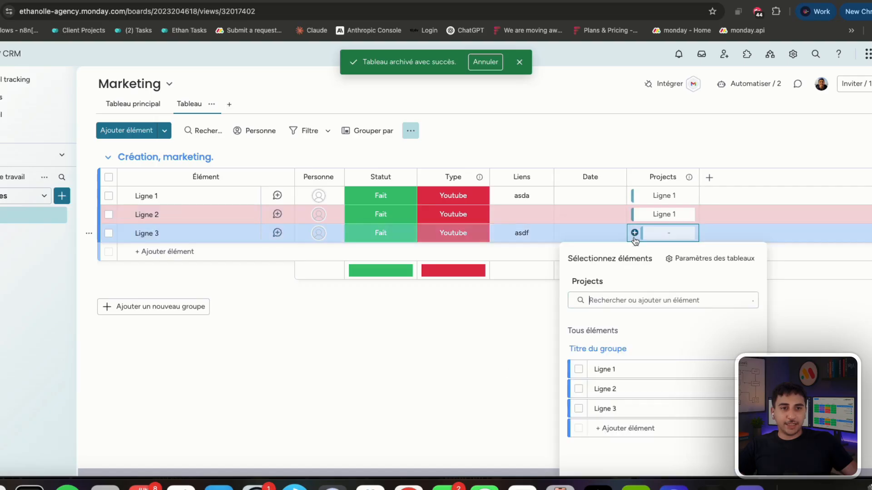
{"action": "left_click", "coordinate": [579, 409]}
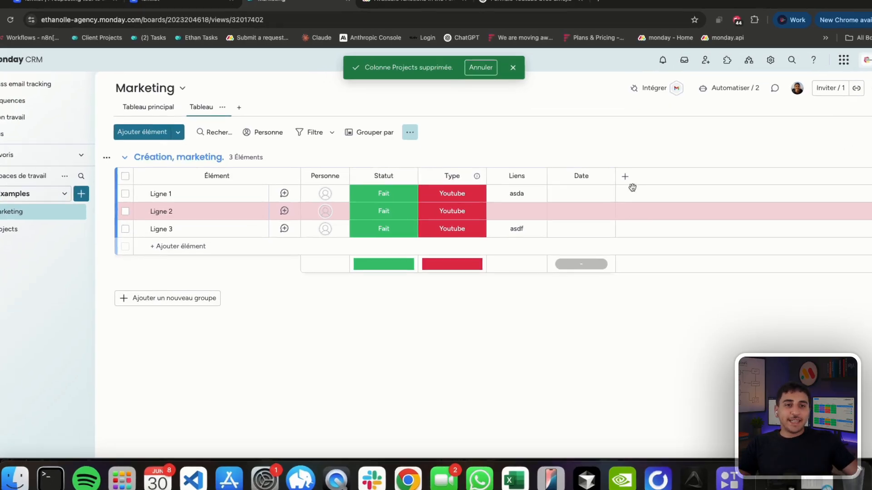
Step: Recreate the two-way connect boards column linked to the Projects board in xExamples, without creating a mirror column yet
{"action": "left_click", "coordinate": [614, 186]}
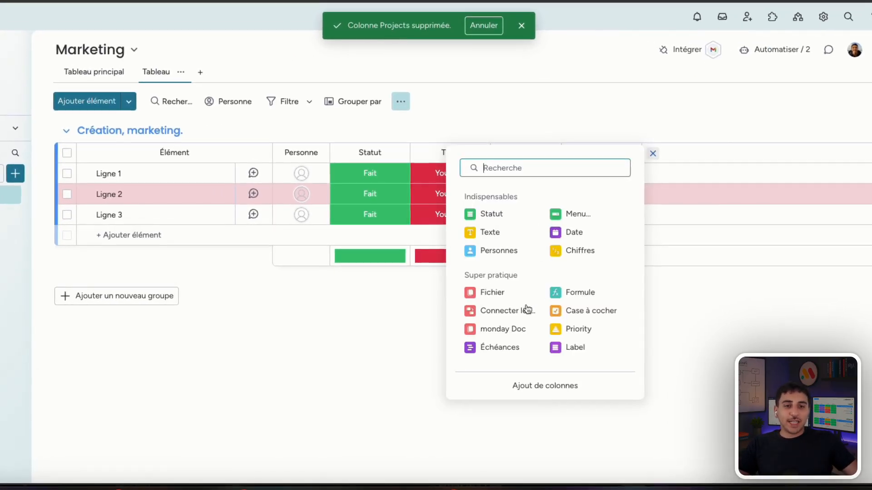
{"action": "left_click", "coordinate": [527, 311]}
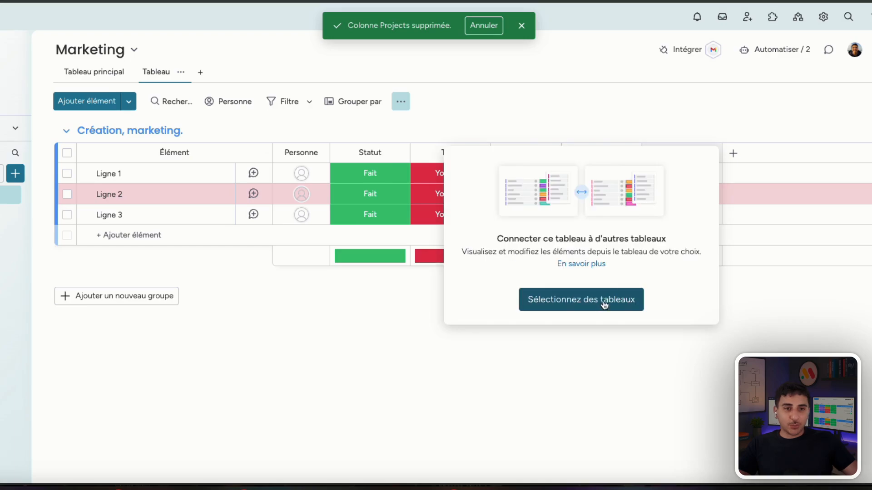
{"action": "left_click", "coordinate": [603, 303]}
{"action": "left_click", "coordinate": [516, 253]}
{"action": "left_click", "coordinate": [480, 383]}
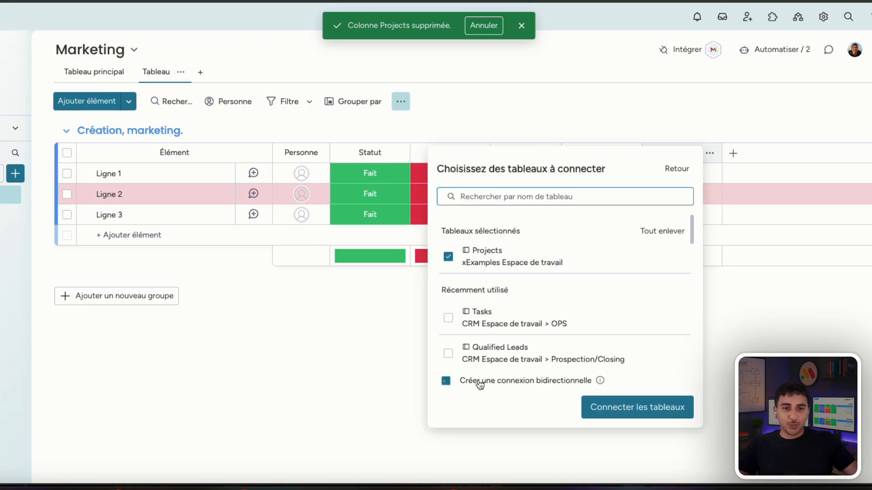
{"action": "left_click", "coordinate": [625, 416]}
{"action": "left_click", "coordinate": [573, 454]}
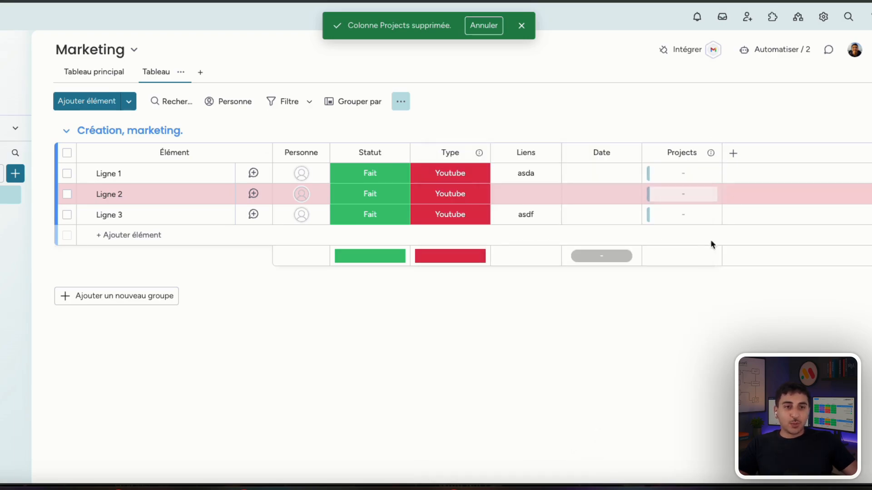
Step: Add a mirror (Miroir) column that shows the Texte column of the connected Projects board
{"action": "left_click", "coordinate": [732, 154]}
{"action": "type", "text": "mir"}
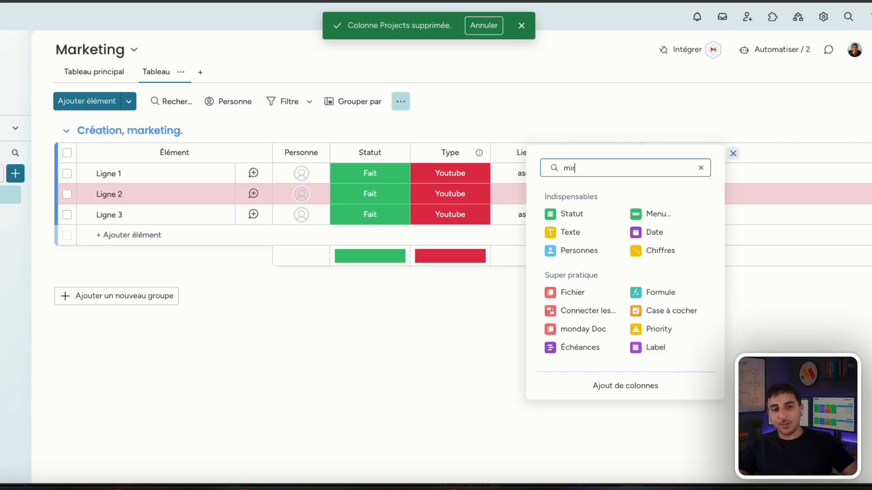
{"action": "left_click", "coordinate": [600, 211]}
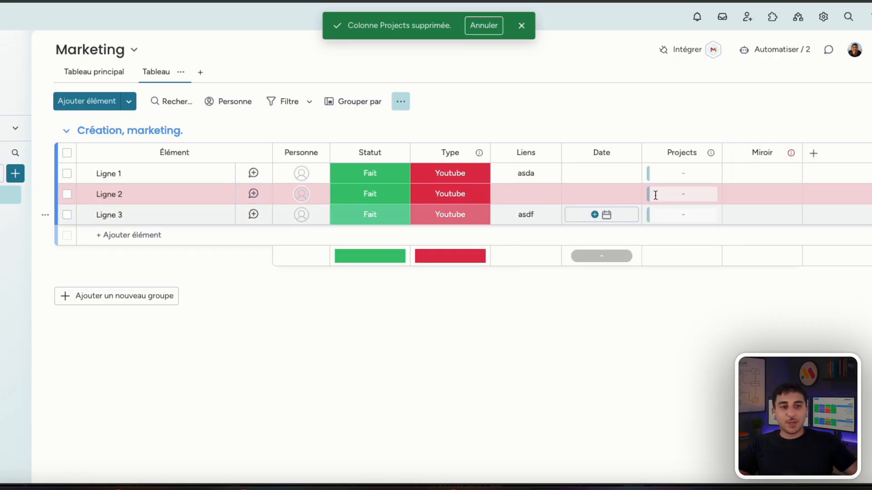
{"action": "left_click", "coordinate": [674, 322]}
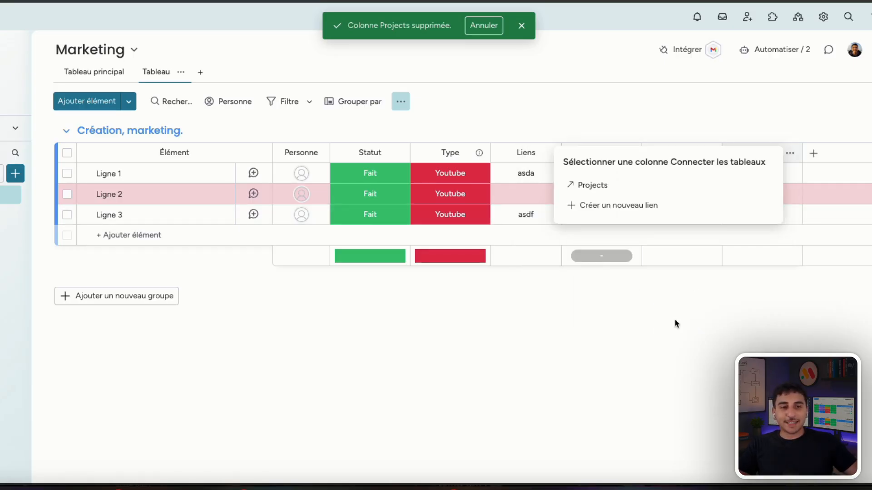
{"action": "left_click", "coordinate": [645, 186]}
{"action": "left_click", "coordinate": [688, 235]}
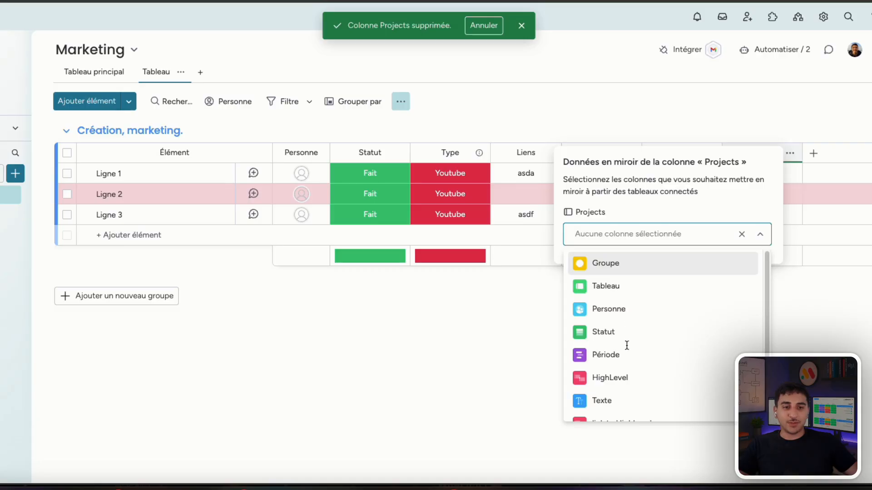
{"action": "scroll", "coordinate": [646, 330], "scroll_direction": "down", "scroll_amount": 2}
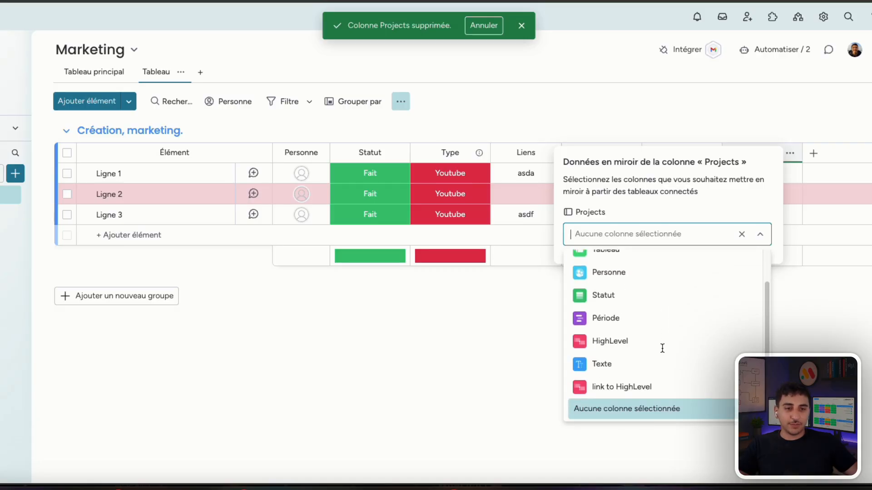
{"action": "left_click", "coordinate": [609, 363]}
{"action": "left_click", "coordinate": [520, 345]}
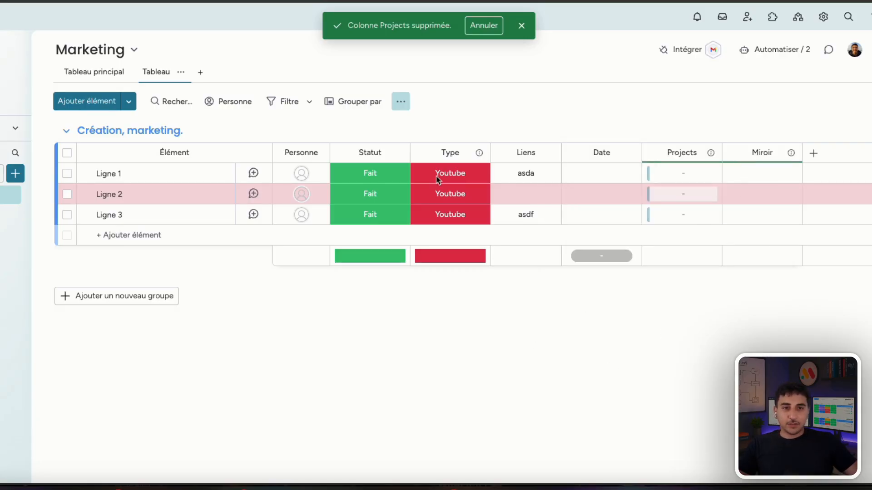
Step: Connect the Marketing item Ligne 1 to the project Ligne 1 in the Projects column
{"action": "left_click", "coordinate": [632, 166]}
{"action": "left_click", "coordinate": [651, 174]}
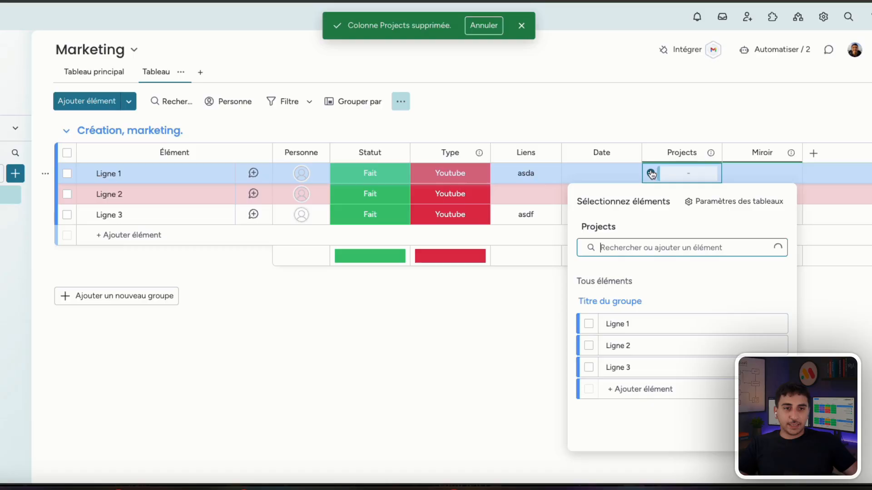
{"action": "left_click", "coordinate": [621, 322]}
{"action": "key", "text": "Escape"}
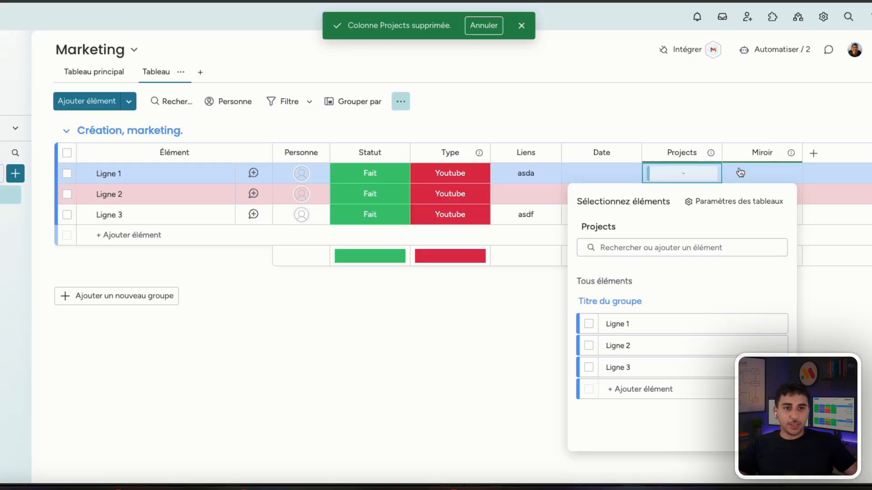
{"action": "left_click", "coordinate": [589, 325]}
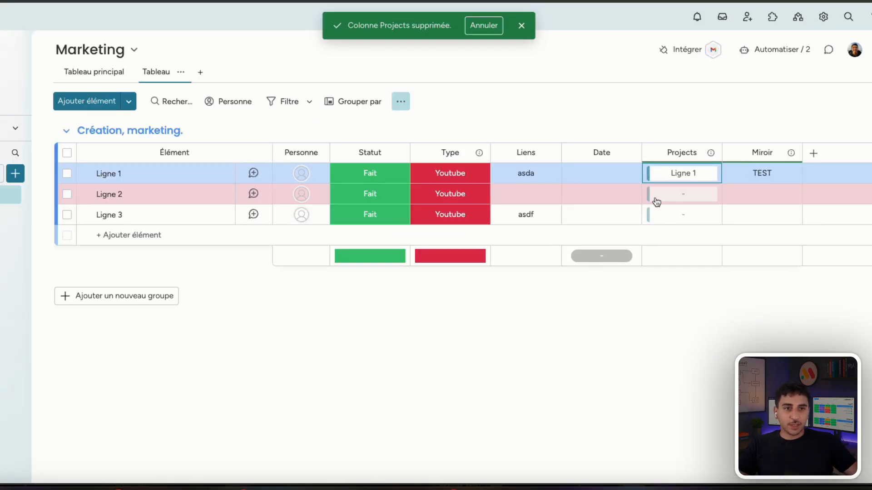
Step: Add a formula column with the formula {Miroir} to repeat the mirror column's value
{"action": "left_click", "coordinate": [813, 153]}
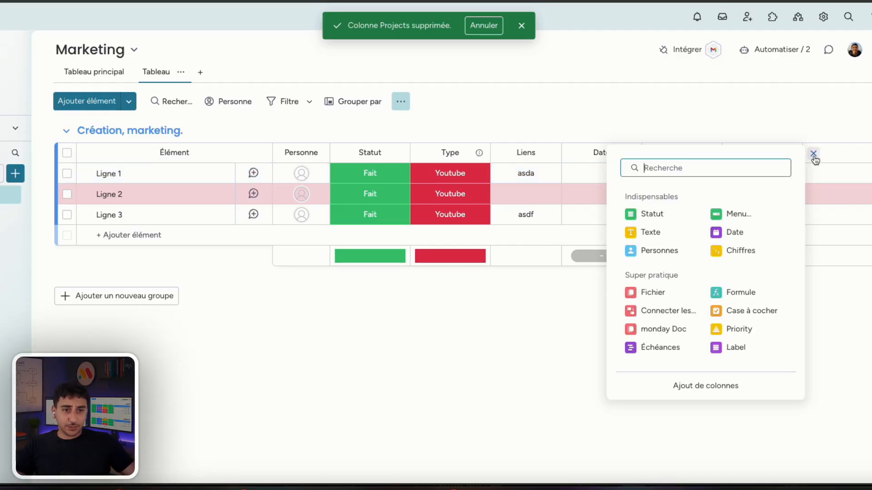
{"action": "left_click", "coordinate": [742, 292]}
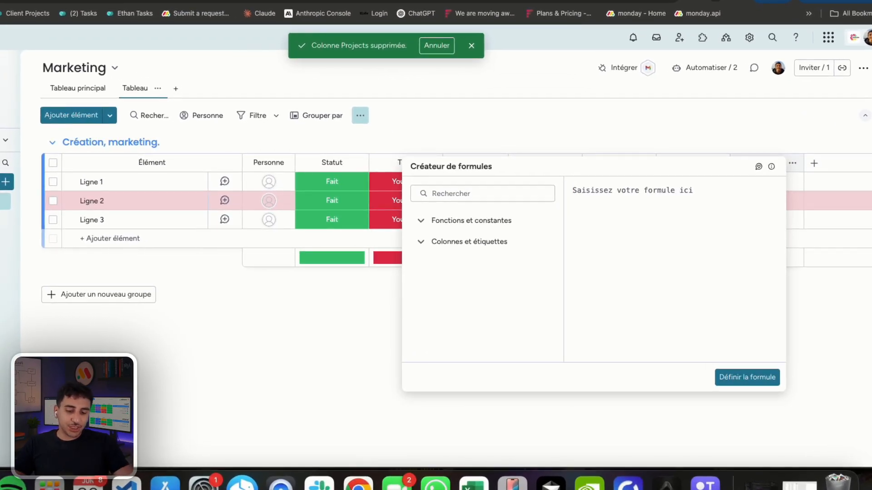
{"action": "type", "text": "{mi"}
{"action": "key", "text": "Return"}
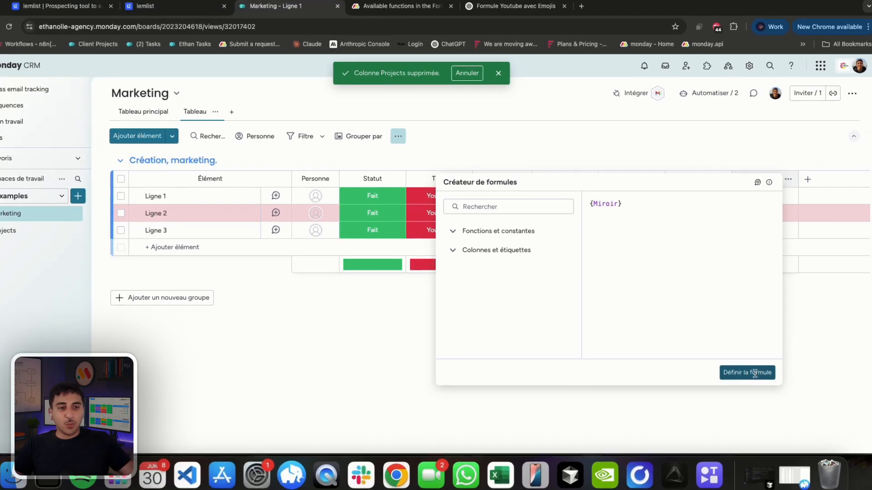
{"action": "left_click", "coordinate": [755, 383]}
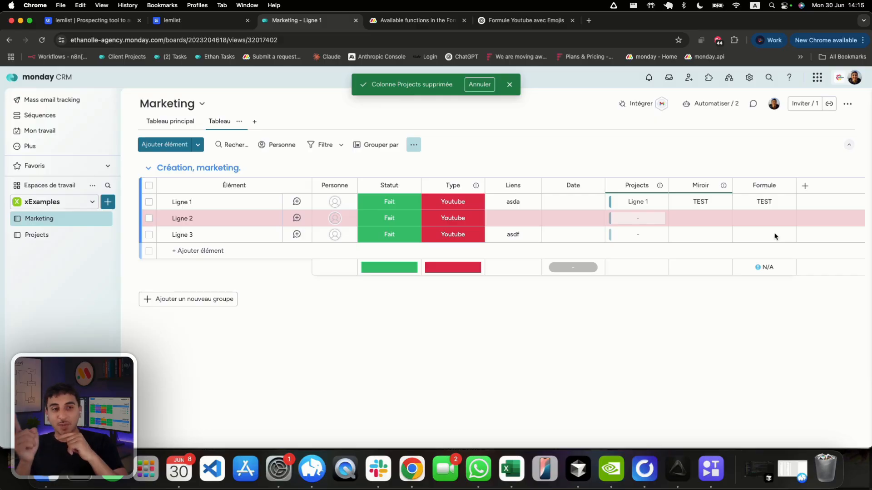
Step: Hide the Miroir column from the board and save the view
{"action": "left_click", "coordinate": [414, 145]}
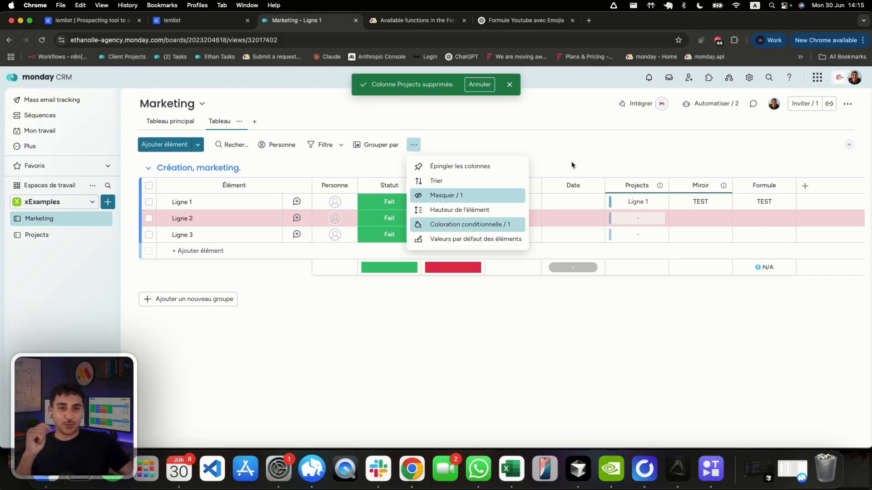
{"action": "left_click", "coordinate": [495, 201]}
{"action": "scroll", "coordinate": [333, 302], "scroll_direction": "down", "scroll_amount": 2}
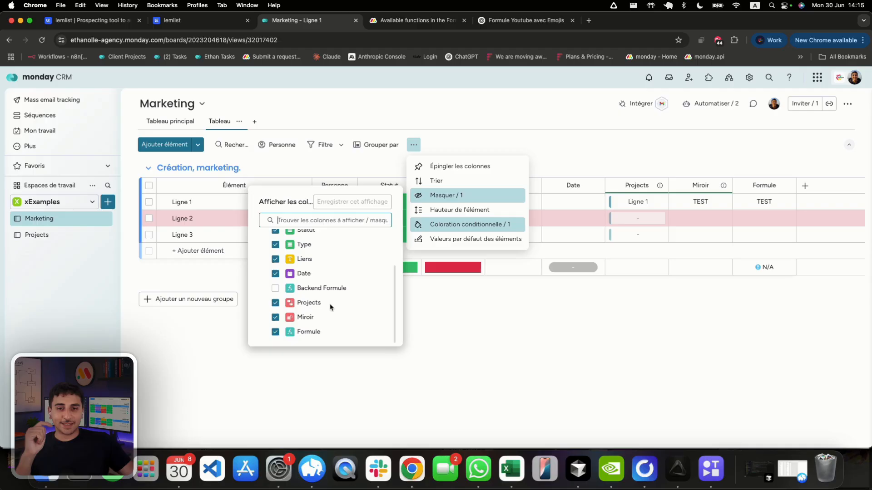
{"action": "left_click", "coordinate": [275, 317]}
{"action": "left_click", "coordinate": [384, 205]}
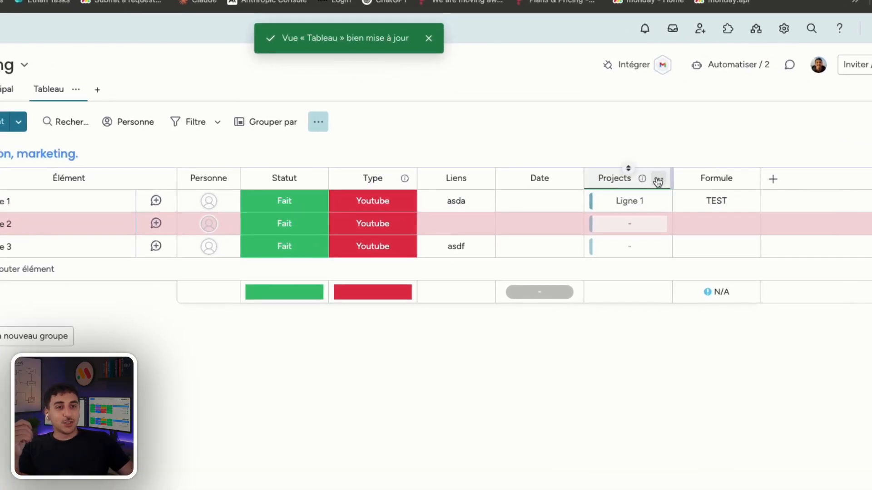
Step: Examine the Projects column's connection settings, including the option allowing links to several items, and close them
{"action": "left_click", "coordinate": [658, 180]}
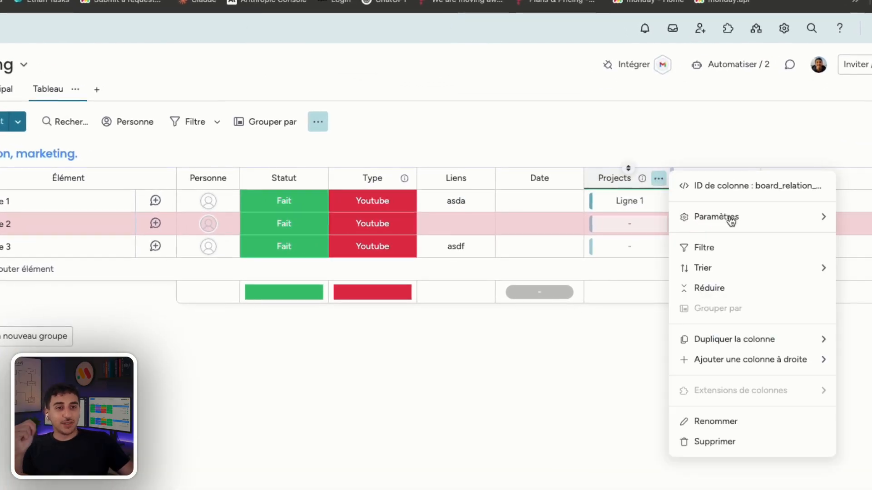
{"action": "mouse_move", "coordinate": [732, 219]}
{"action": "left_click", "coordinate": [645, 222]}
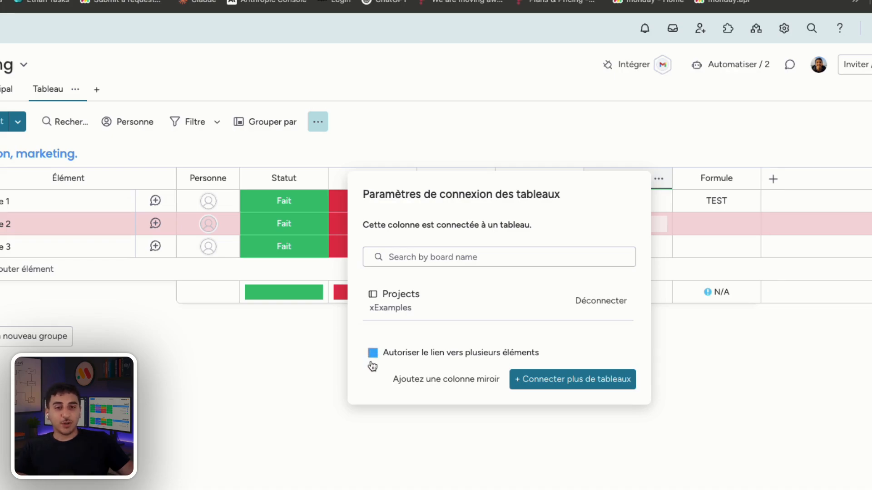
{"action": "left_click", "coordinate": [317, 363]}
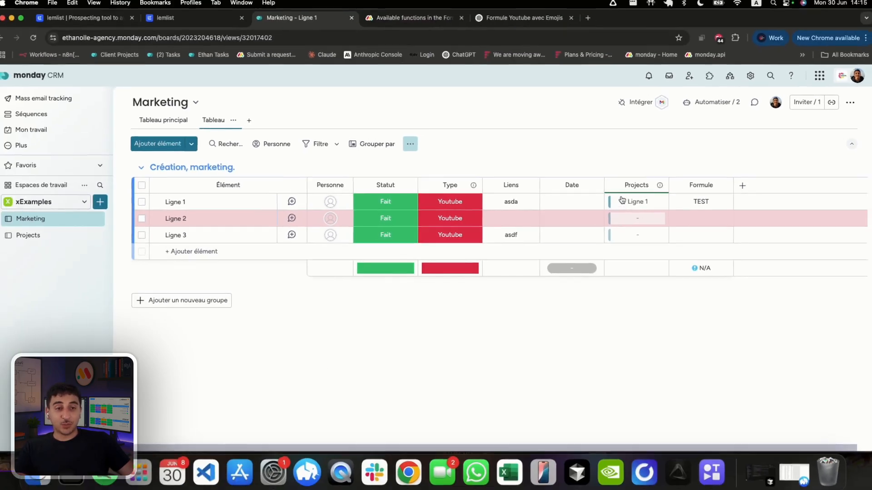